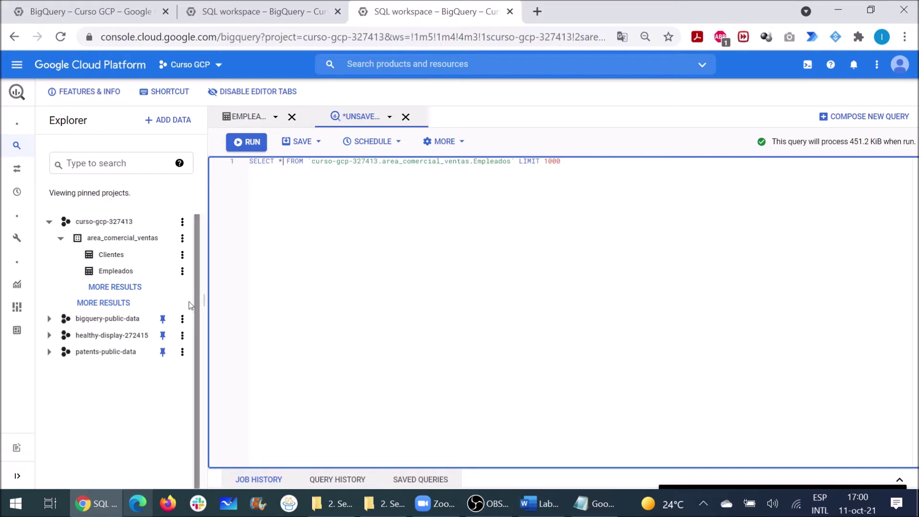
Step: Close the unsaved query without saving, close the Empleados table, and open the area_comercial_ventas dataset
click(406, 117)
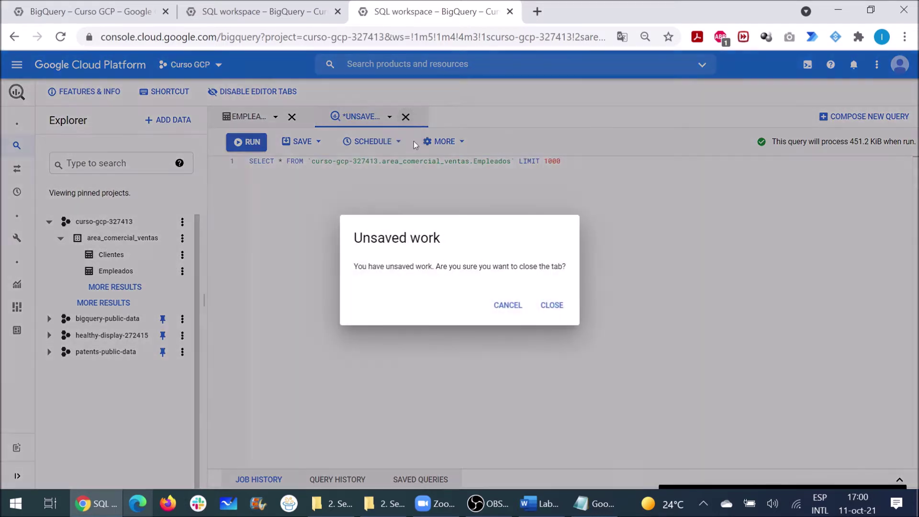
click(552, 306)
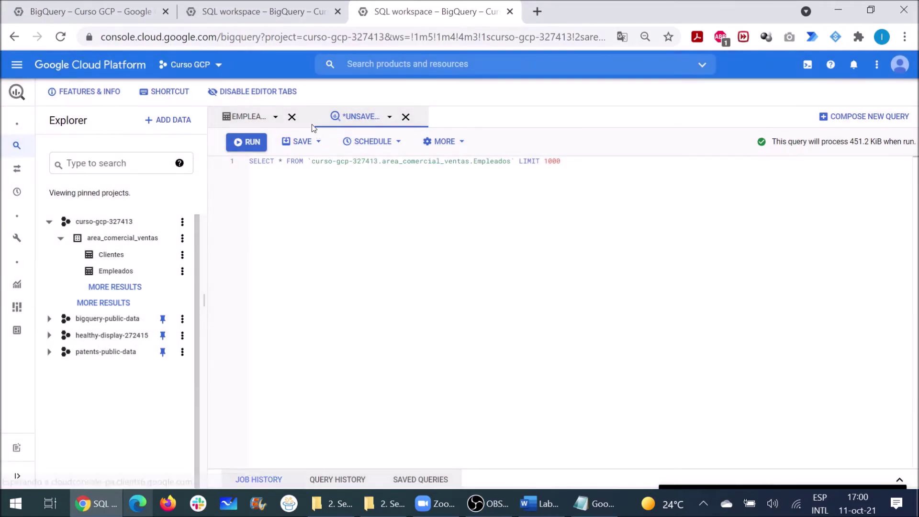
click(292, 117)
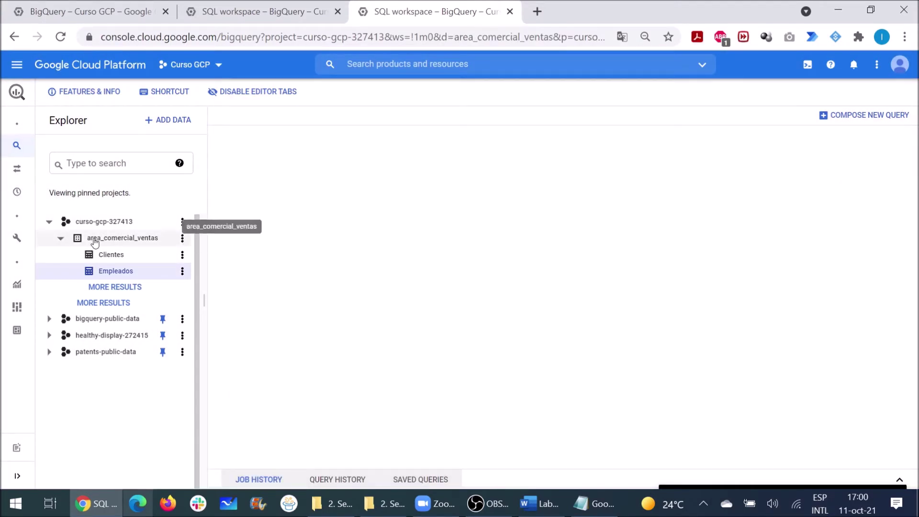
click(182, 237)
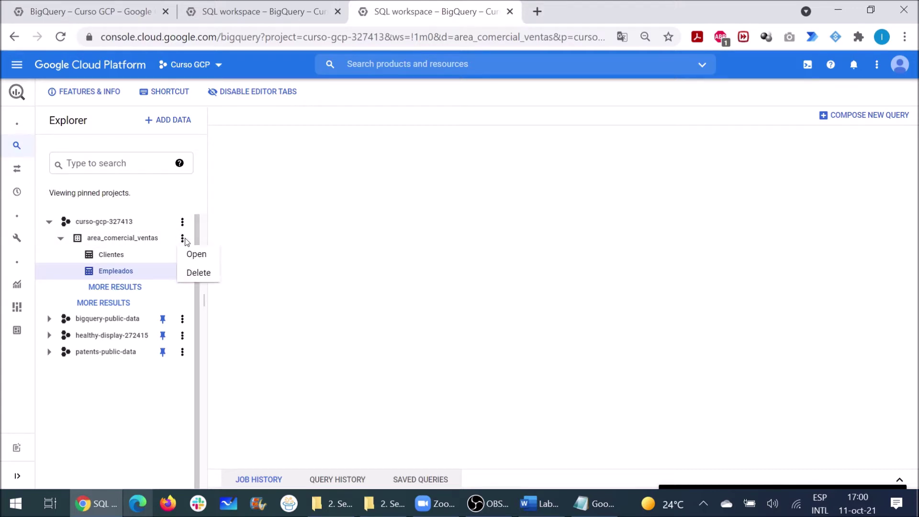
click(195, 253)
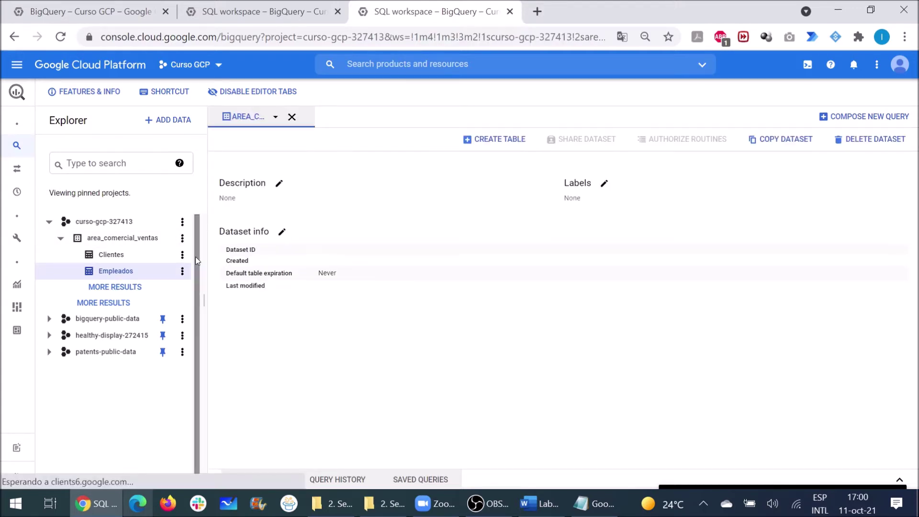
click(502, 140)
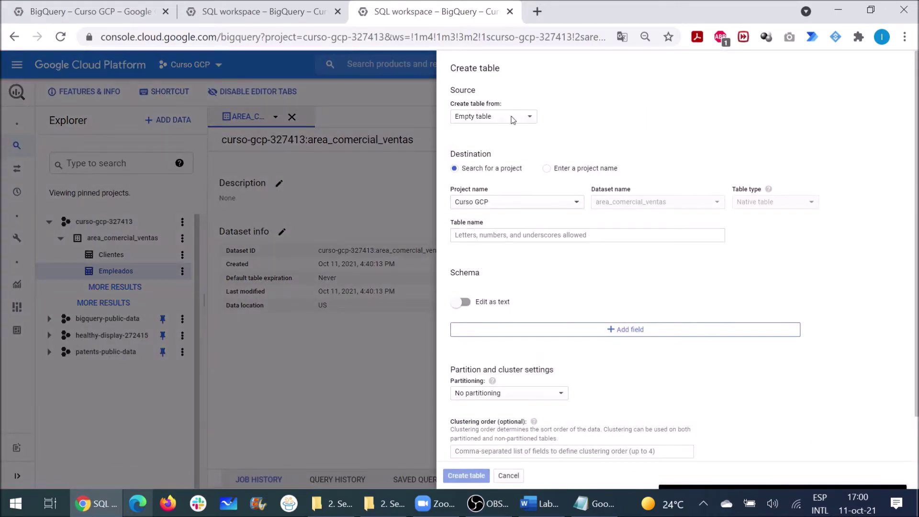
click(514, 116)
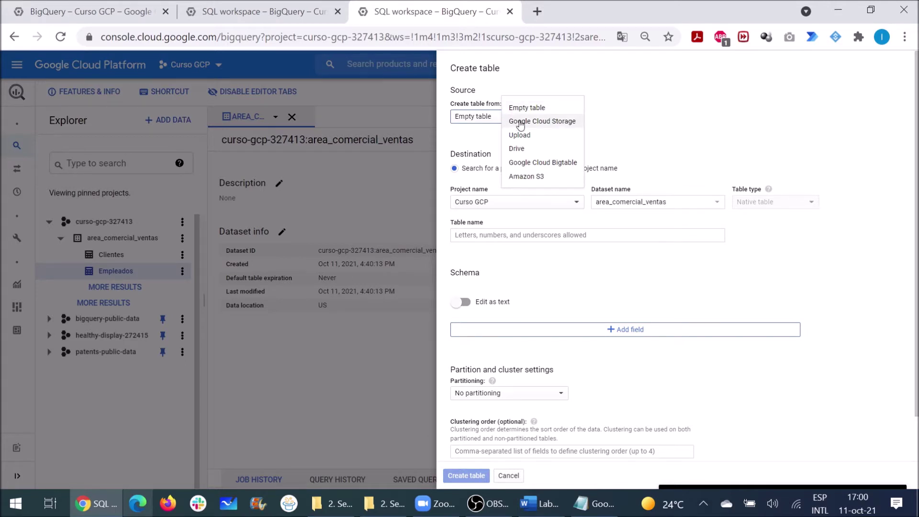
click(520, 123)
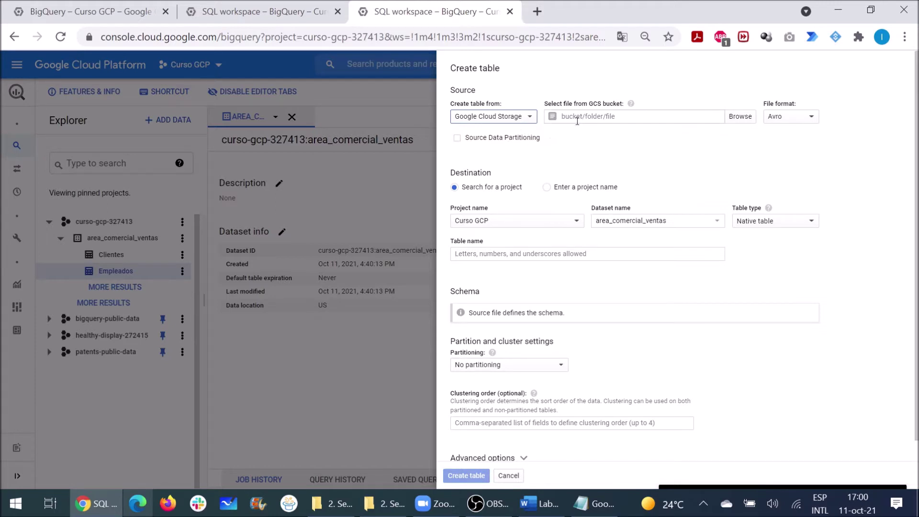
click(740, 118)
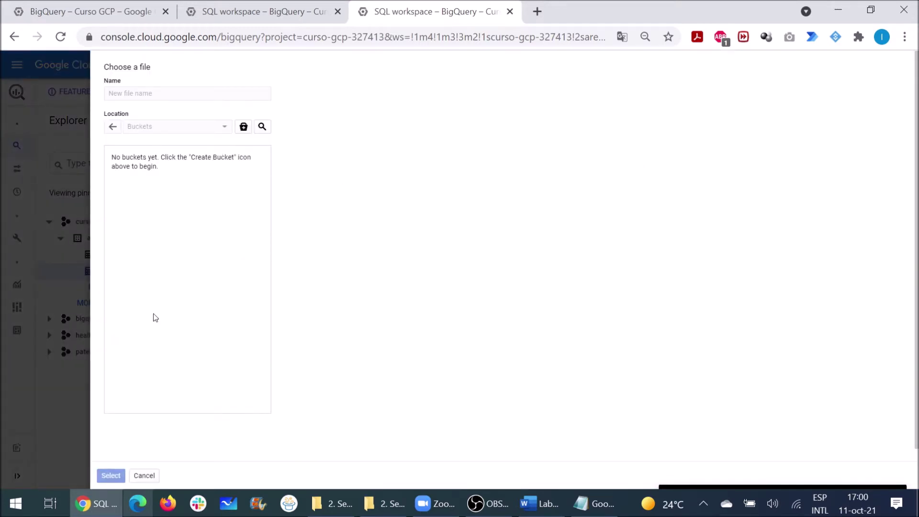
click(142, 475)
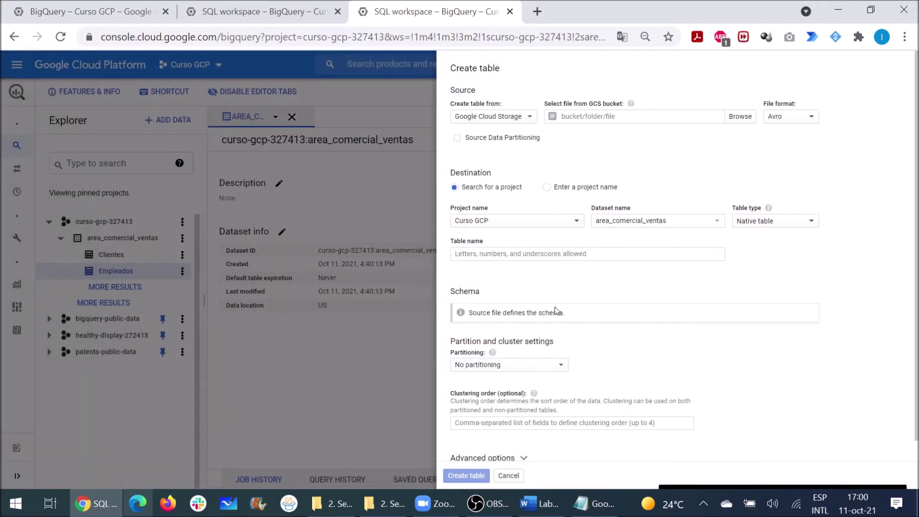
click(508, 475)
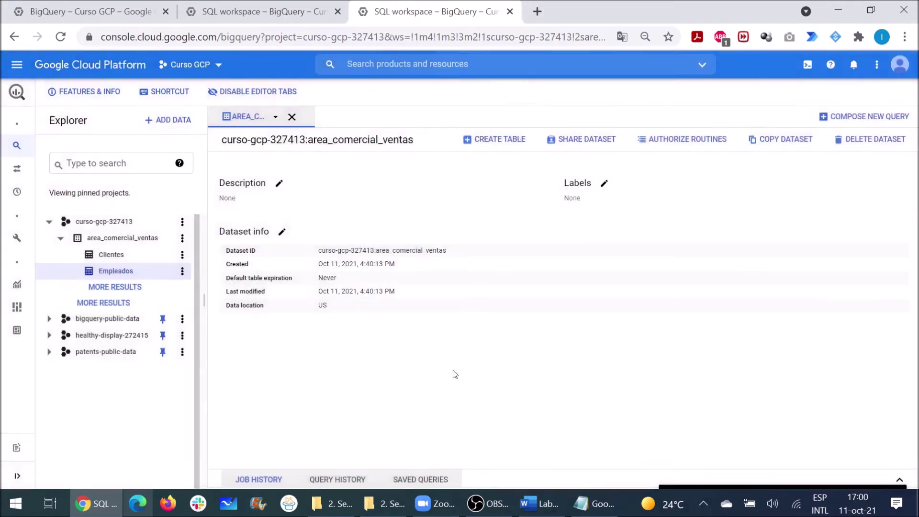
Step: Search the console for Cloud Storage, open it in a new browser tab, and collapse the project operations list
click(476, 64)
text(cloud)
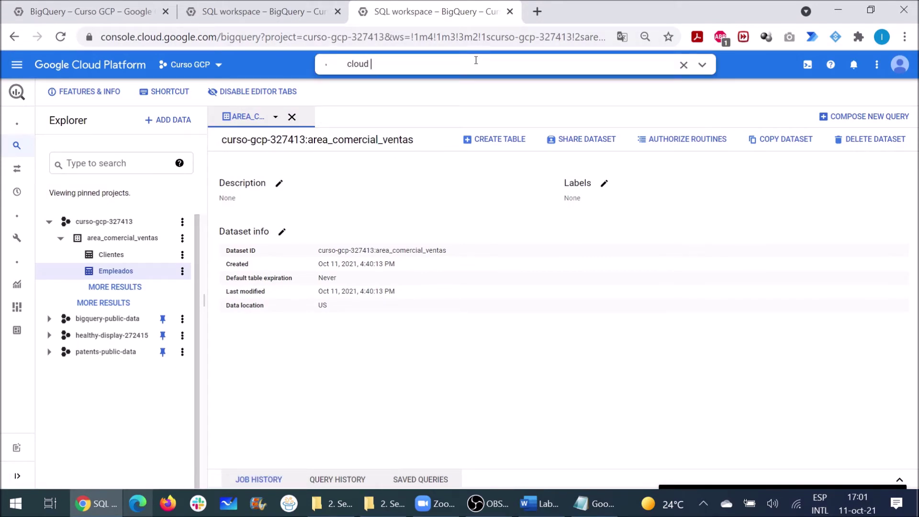
text( s)
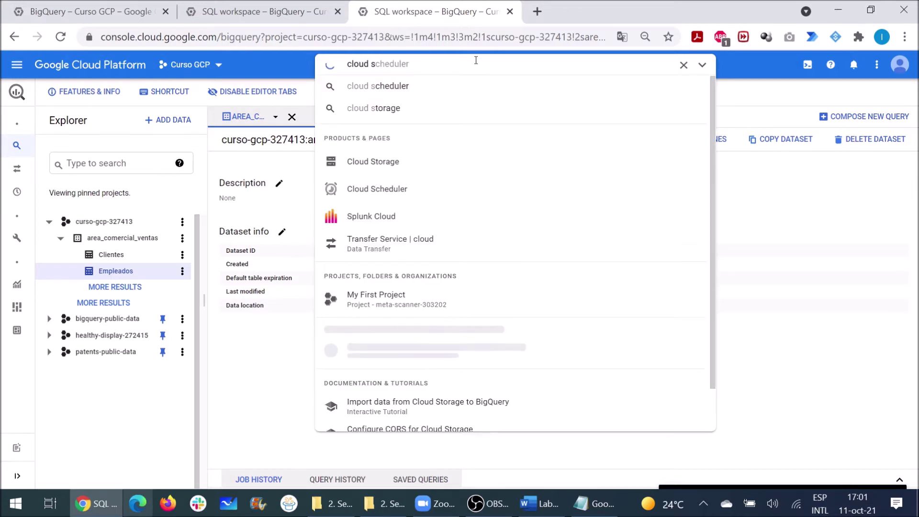
right_click(411, 172)
click(419, 179)
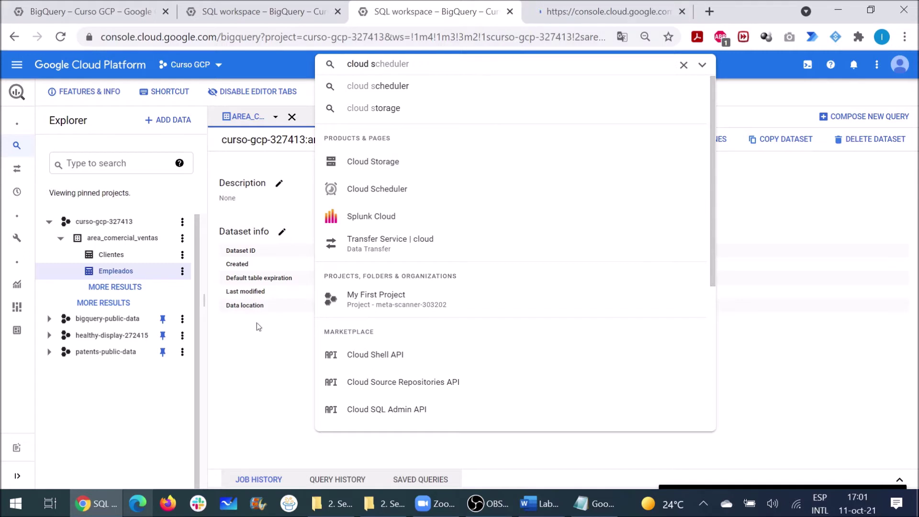
click(243, 356)
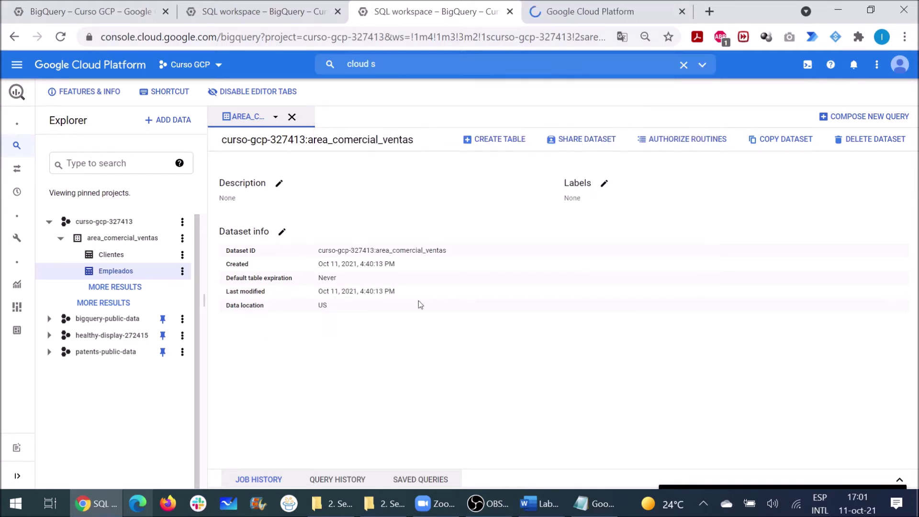
click(557, 15)
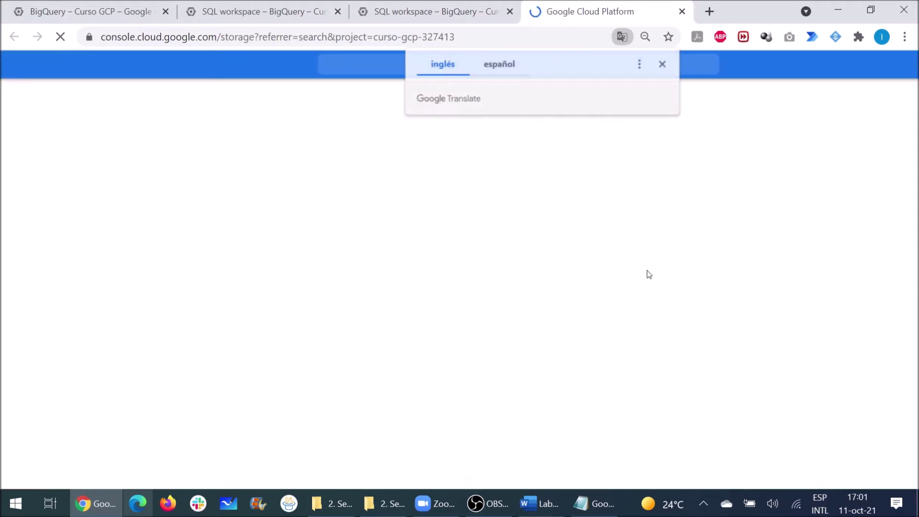
click(663, 64)
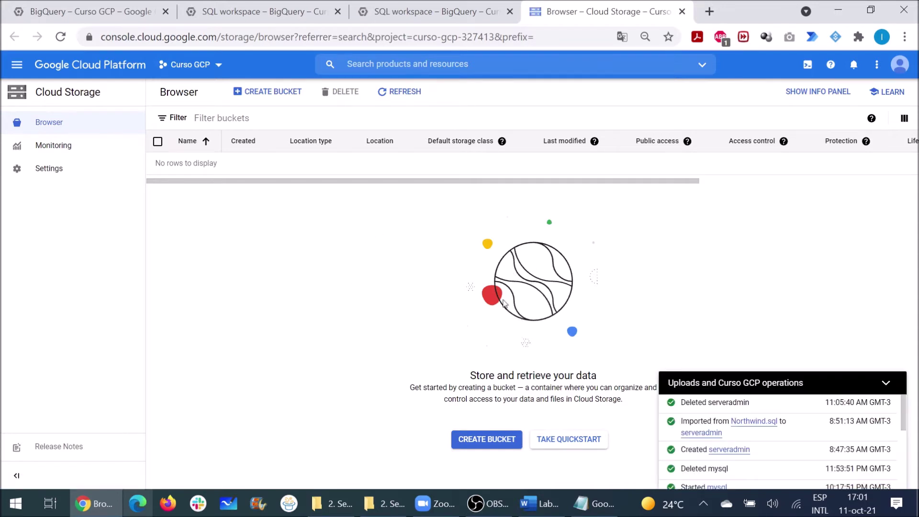
click(886, 382)
Step: Start a new storage bucket and name it bucket0404
click(259, 93)
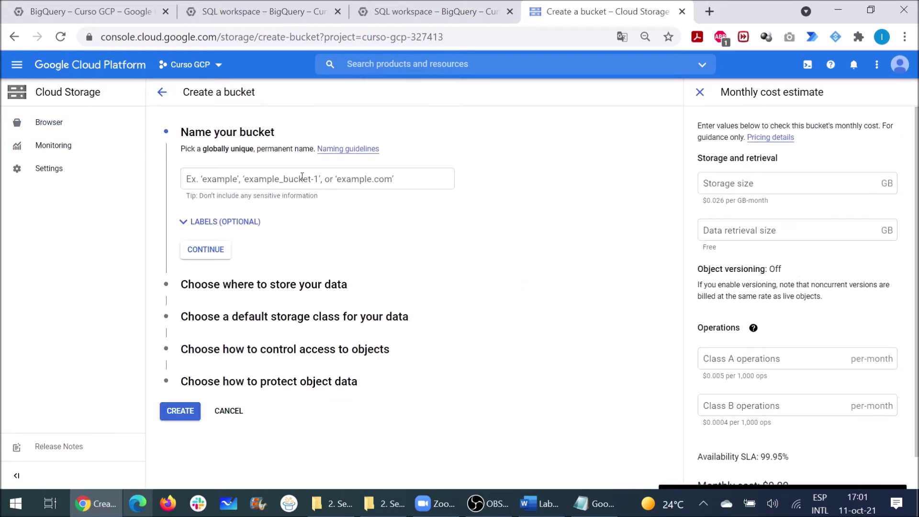
click(270, 181)
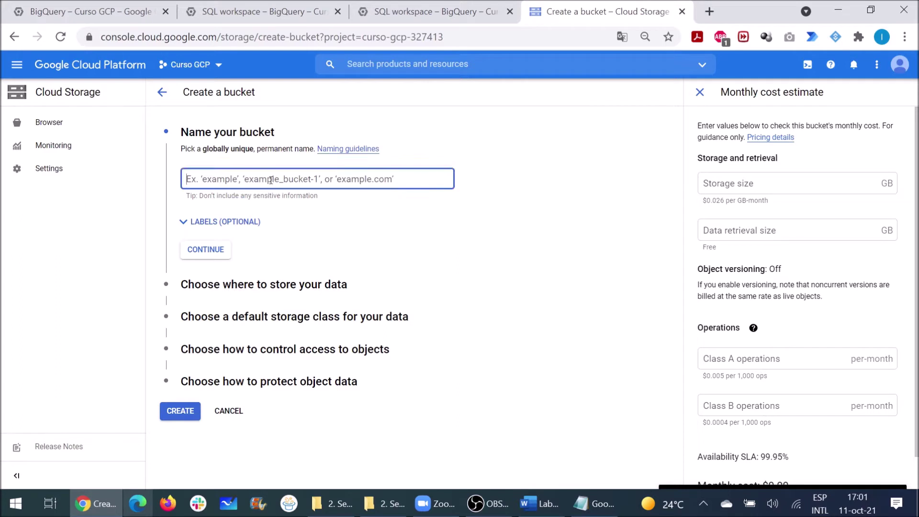
text(buc)
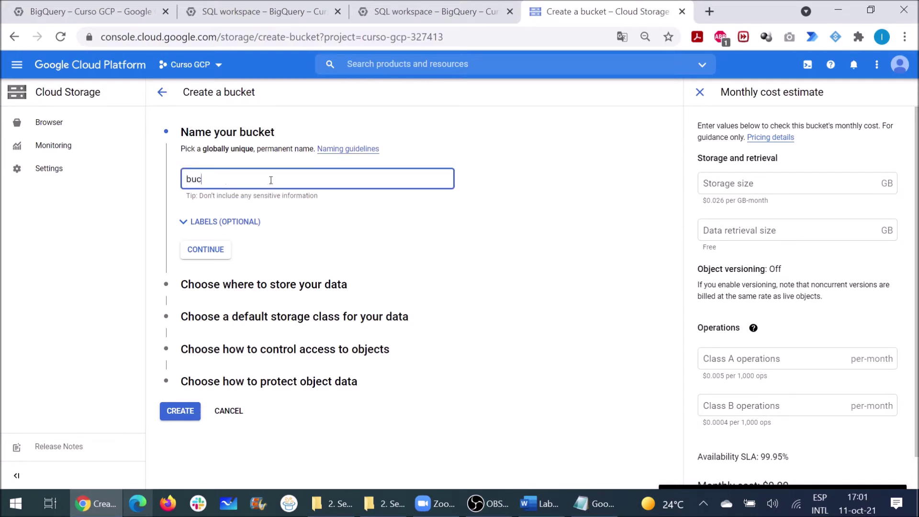
text(ket040492)
key(BackSpace)
key(BackSpace)
key(BackSpace)
key(BackSpace)
key(BackSpace)
key(BackSpace)
click(322, 227)
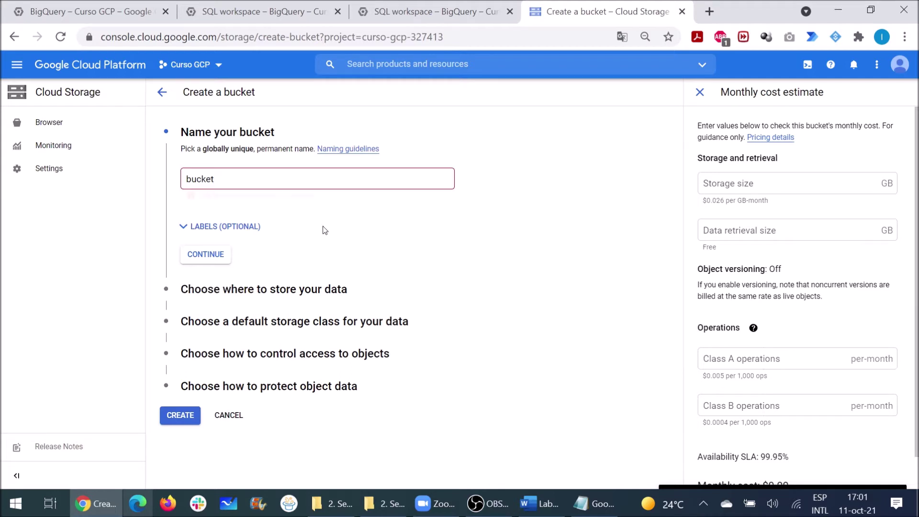
click(226, 179)
text(04049)
key(BackSpace)
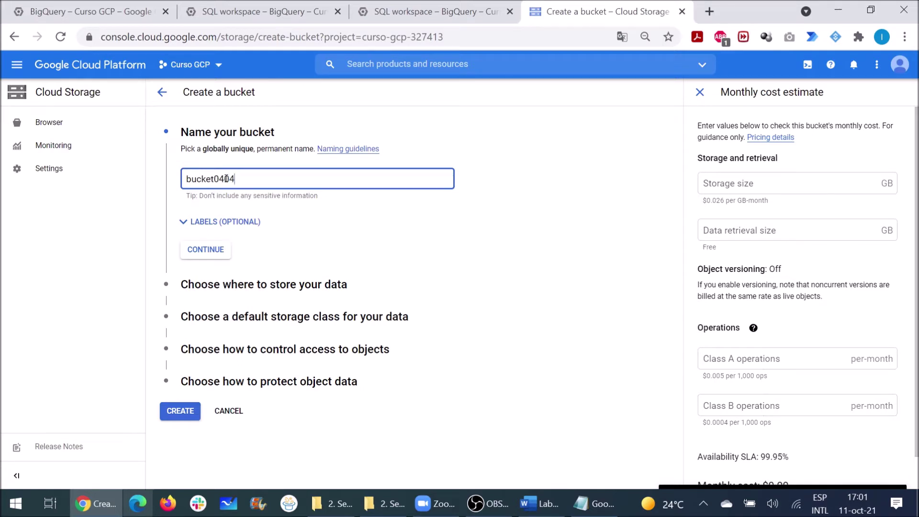
click(503, 188)
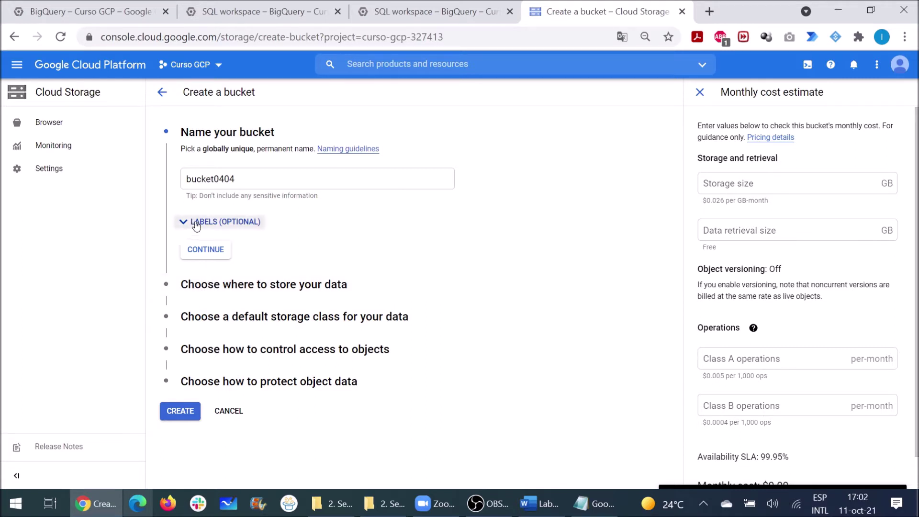
Step: Go through the bucket options, keeping the us multi-region location, Standard storage class, Uniform access with public access prevention, and no protection tools
click(203, 283)
scroll(206, 283, down, 1)
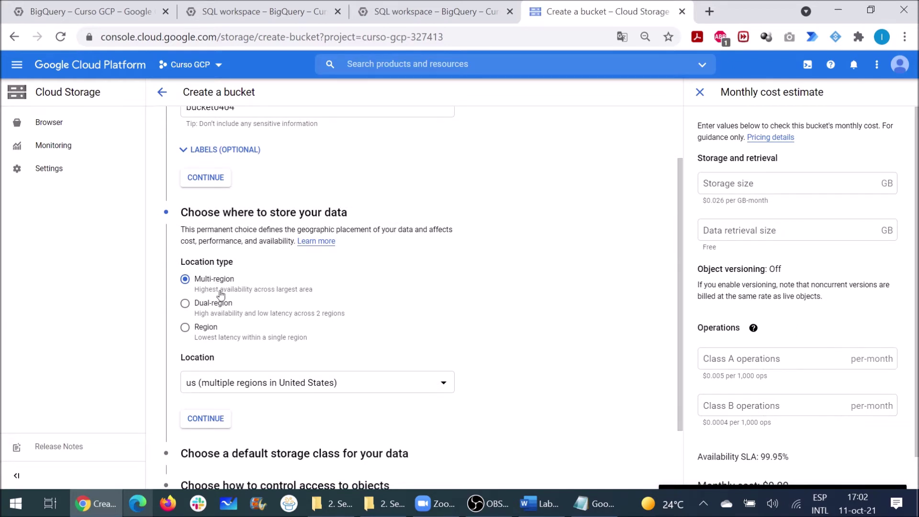
scroll(220, 295, down, 1)
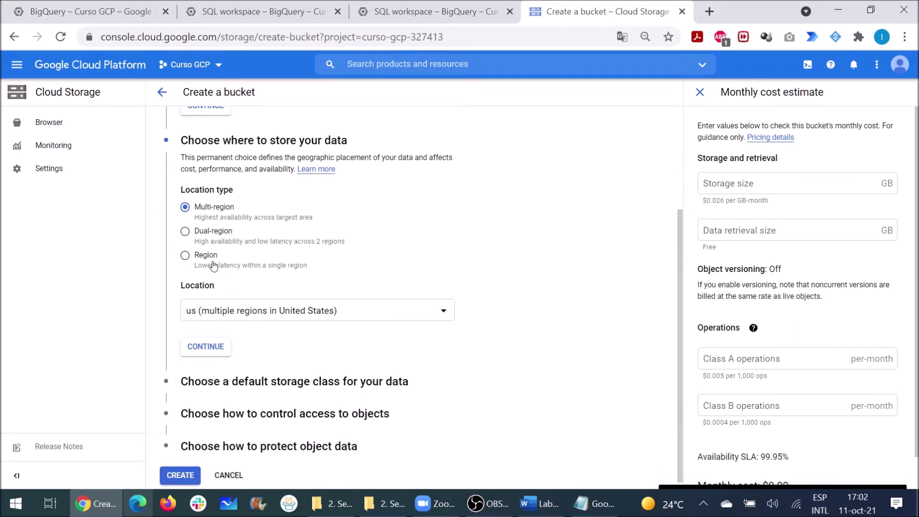
click(259, 372)
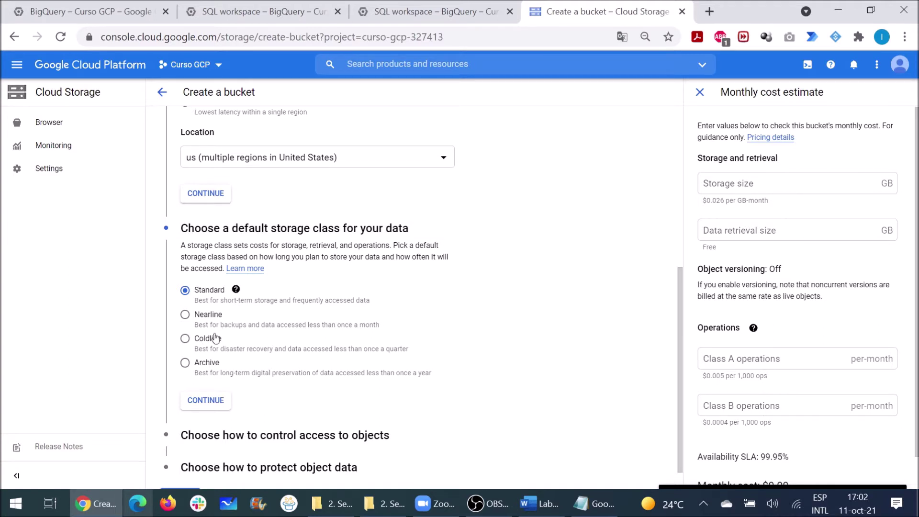
scroll(215, 340, down, 1)
click(250, 406)
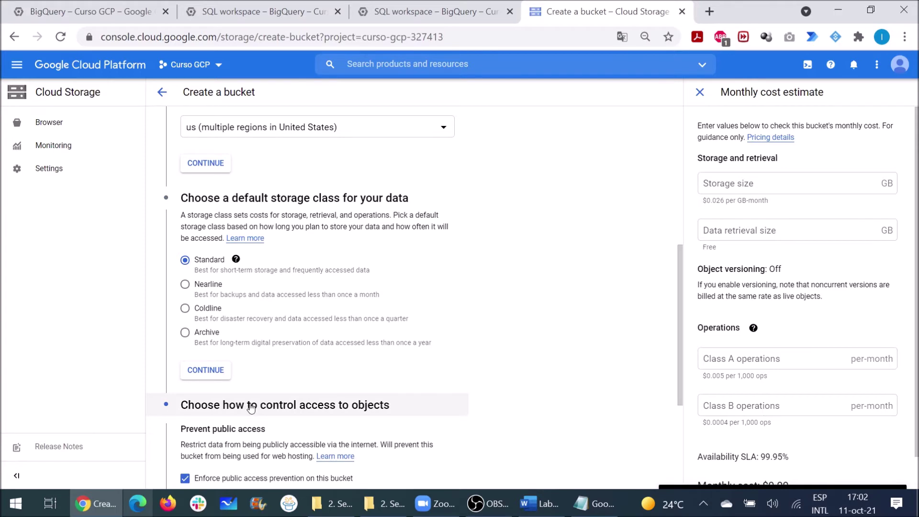
scroll(251, 406, down, 3)
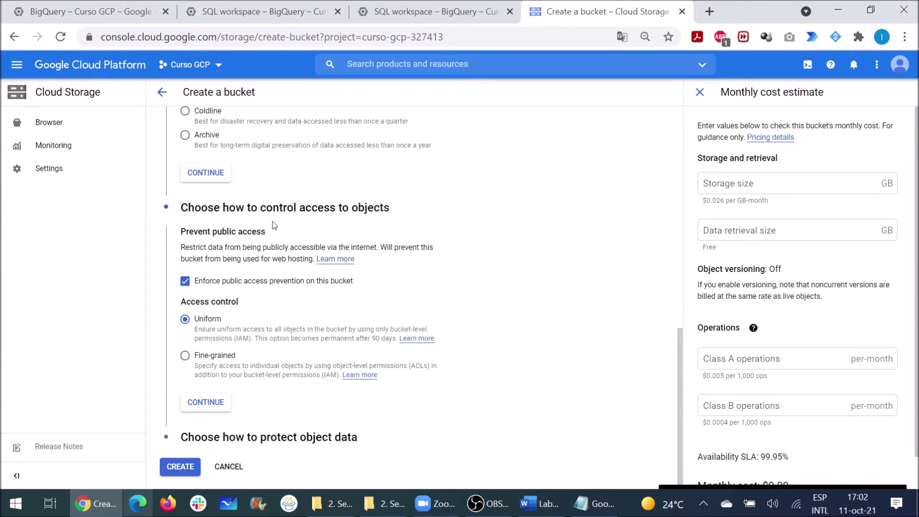
click(266, 437)
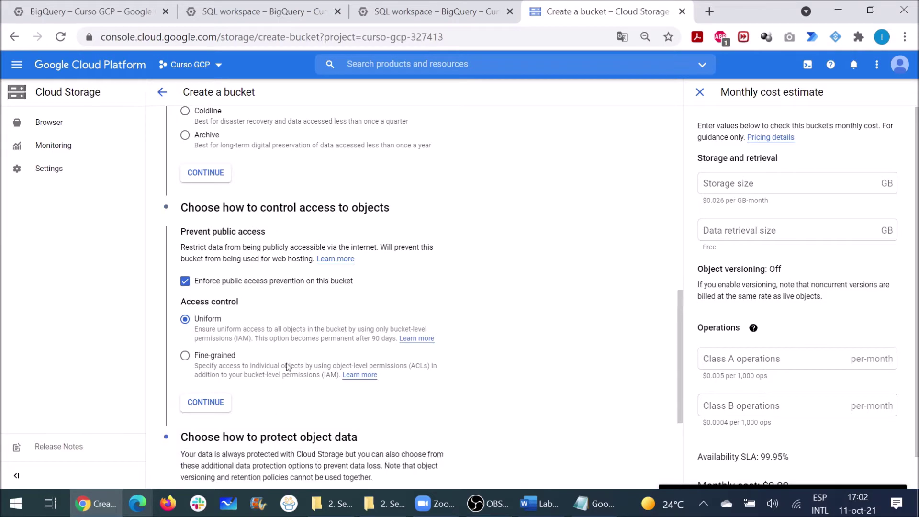
scroll(287, 366, down, 1)
scroll(307, 365, down, 2)
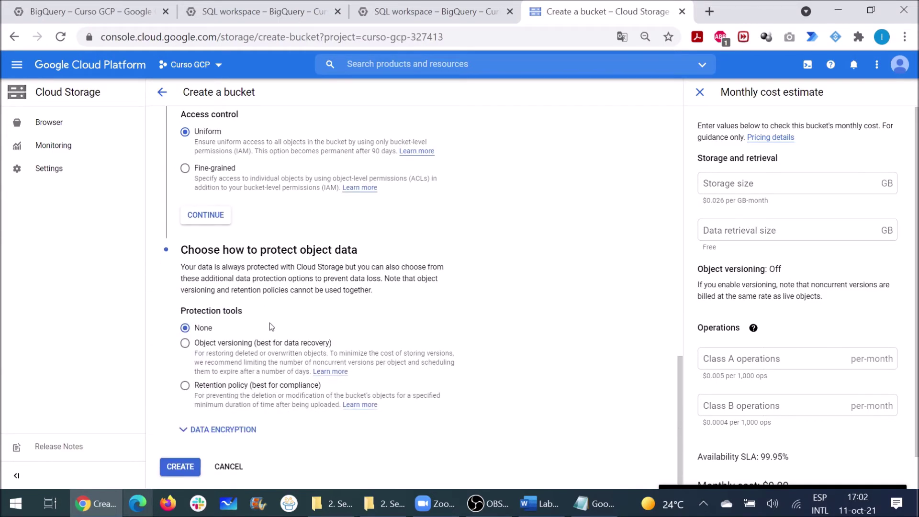
Step: Collapse the reviewed option sections and create the bucket
scroll(269, 322, up, 2)
click(264, 321)
scroll(262, 320, up, 2)
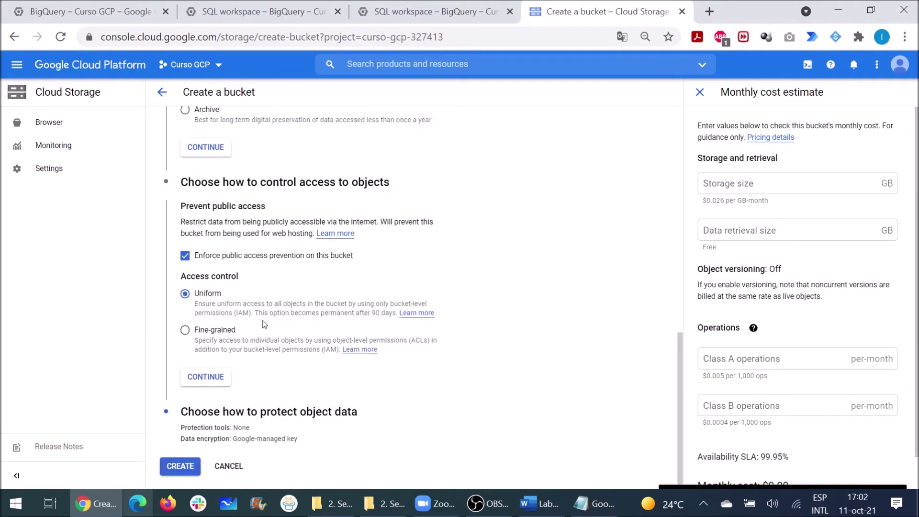
scroll(262, 287, up, 1)
click(263, 256)
scroll(266, 329, up, 1)
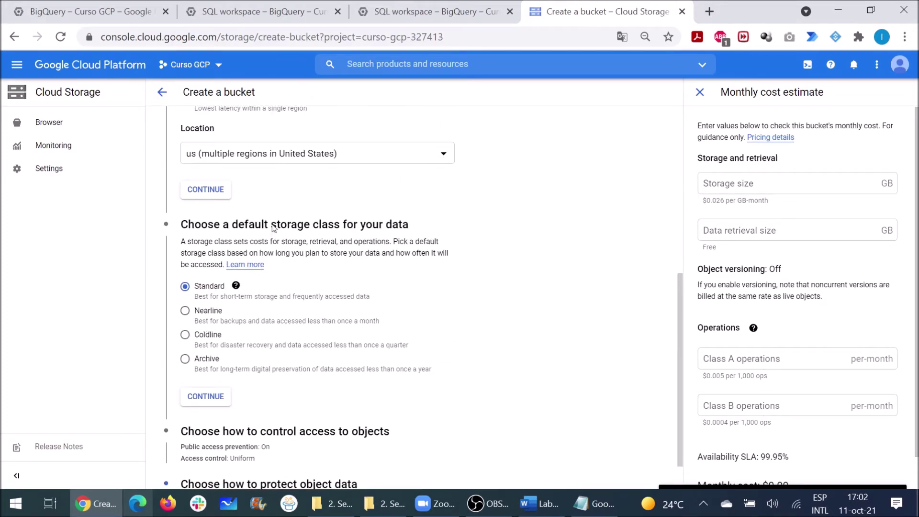
scroll(273, 228, up, 1)
click(262, 301)
scroll(253, 206, up, 3)
click(242, 238)
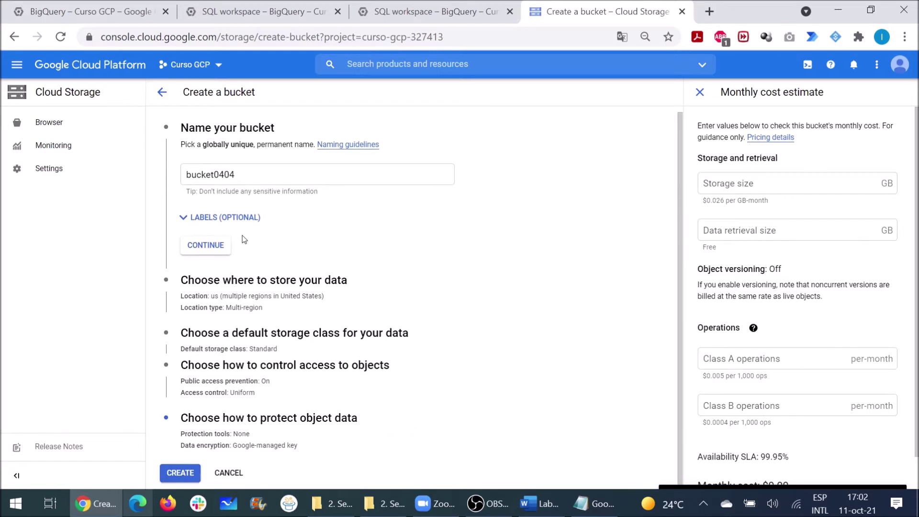
click(254, 180)
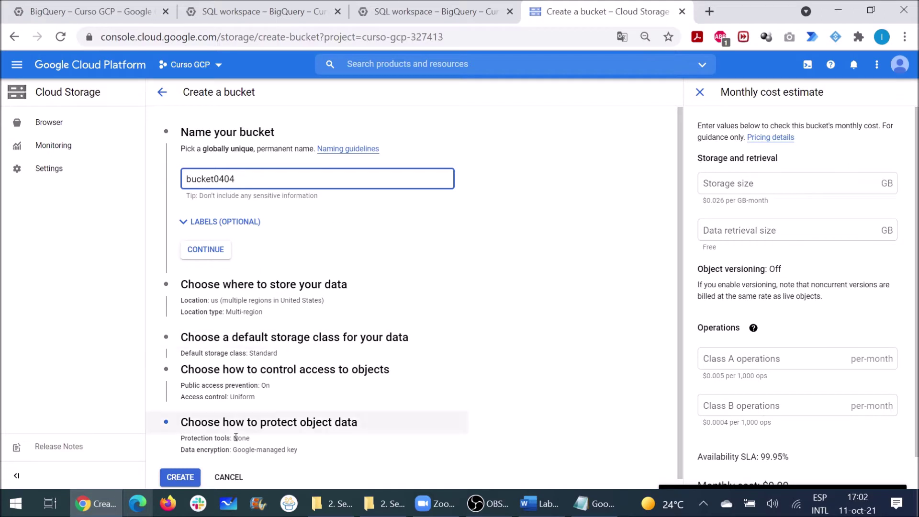
click(187, 477)
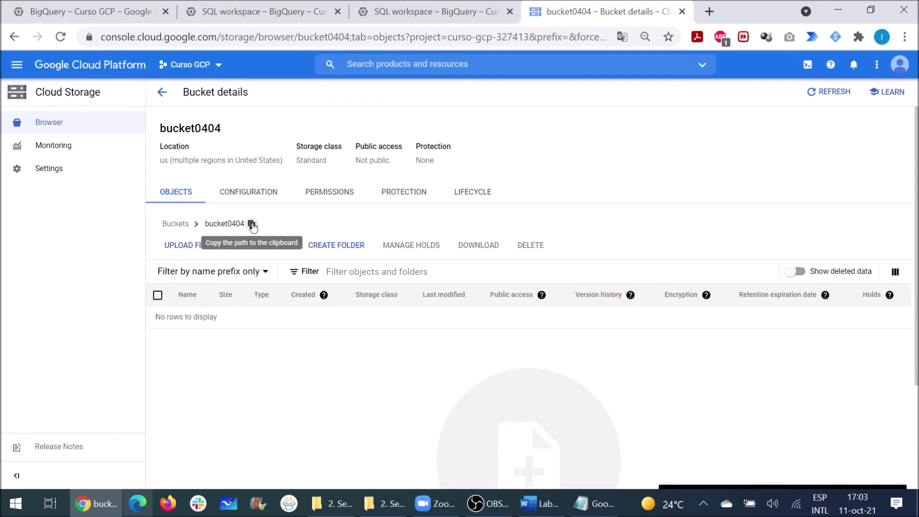
Step: Review the configuration details of bucket0404 and its permissions, including public access, access control and principals
click(258, 201)
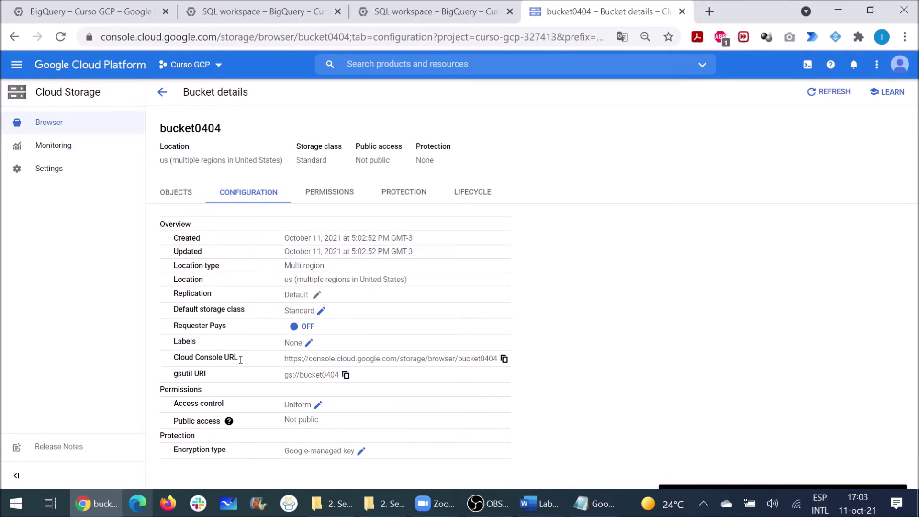
click(318, 191)
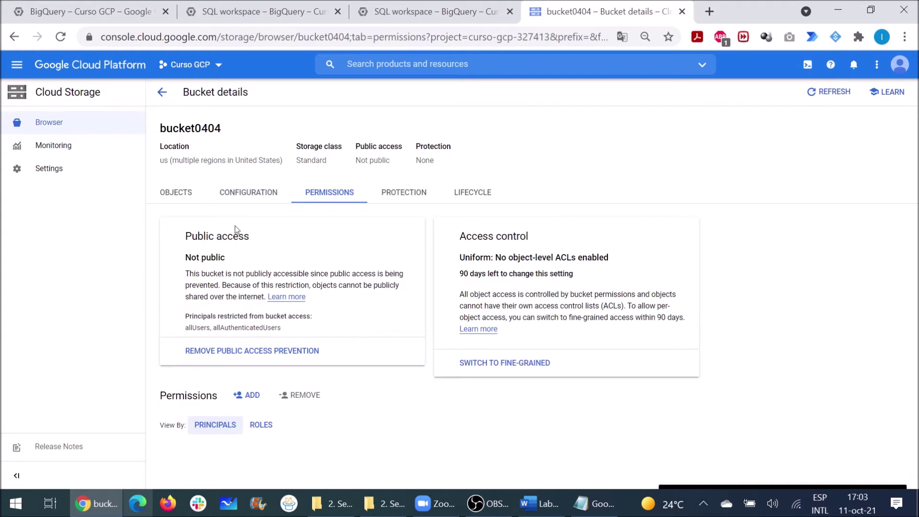
drag(470, 236, 536, 237)
scroll(420, 322, down, 2)
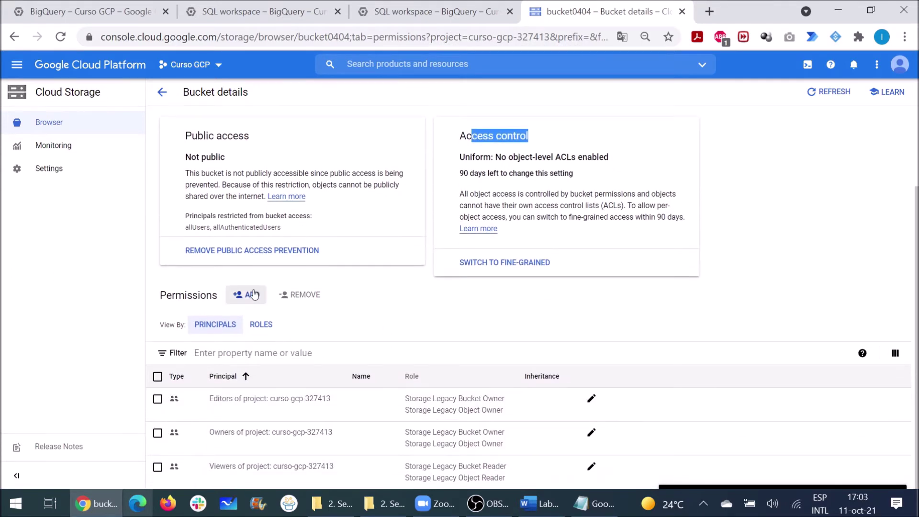
click(251, 295)
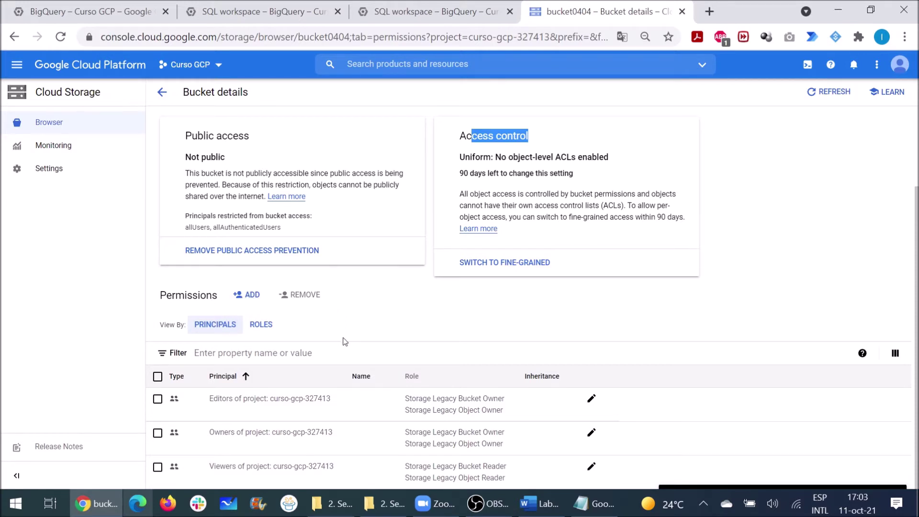
scroll(342, 341, up, 2)
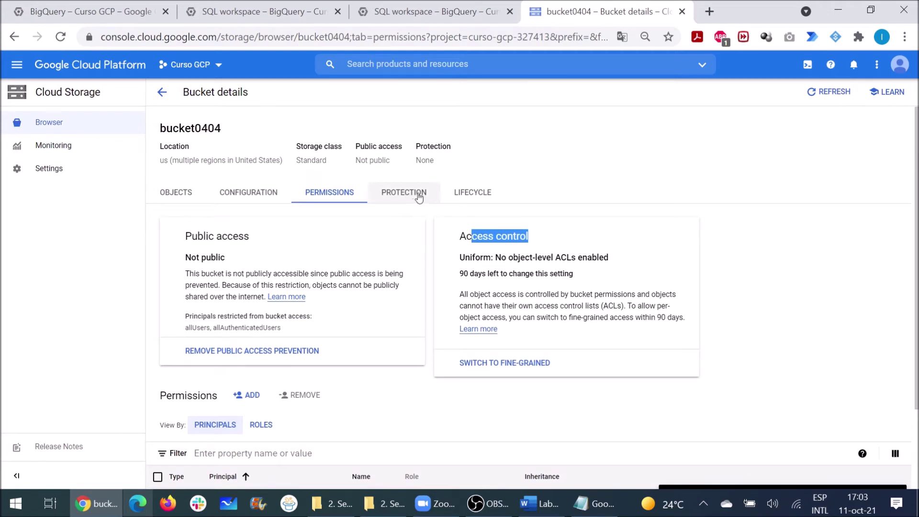
Step: Return to the objects of bucket0404 and create a folder named datasets
click(173, 193)
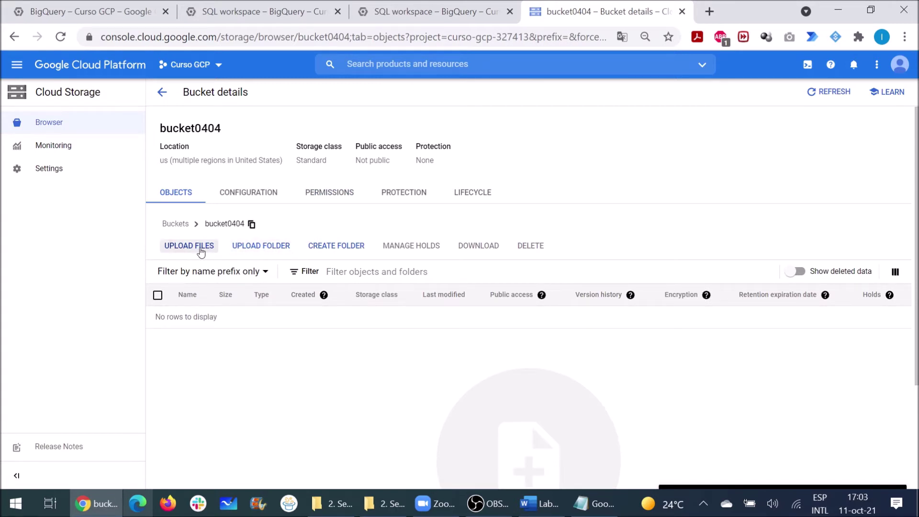
click(324, 248)
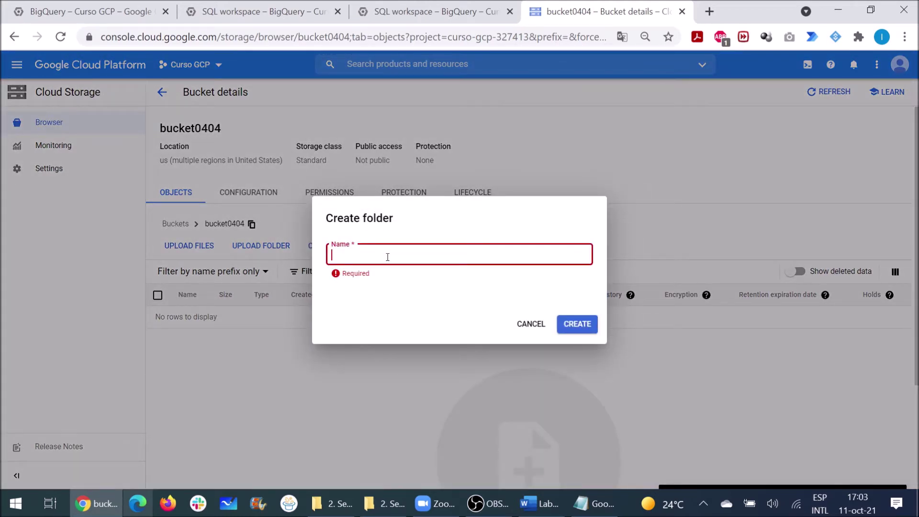
text(datasets)
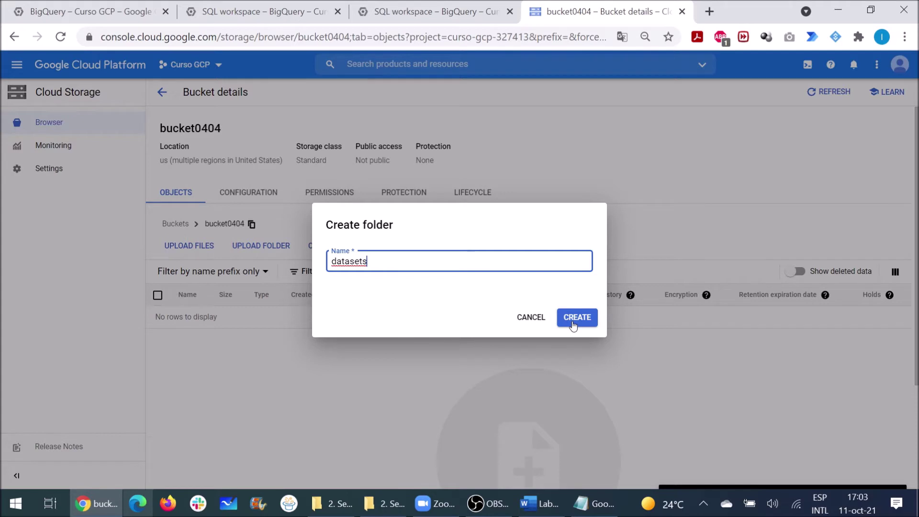
click(572, 321)
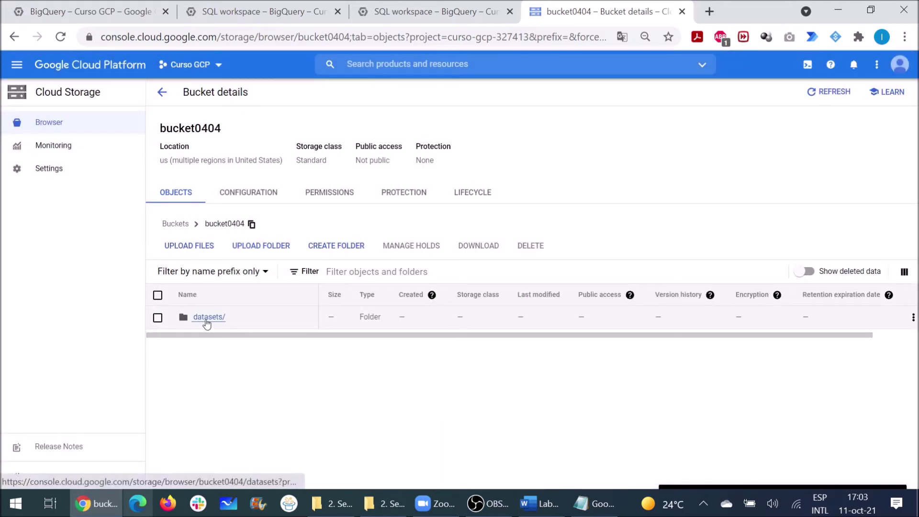
Step: Open the datasets folder and upload the local file notas.csv into it
click(206, 320)
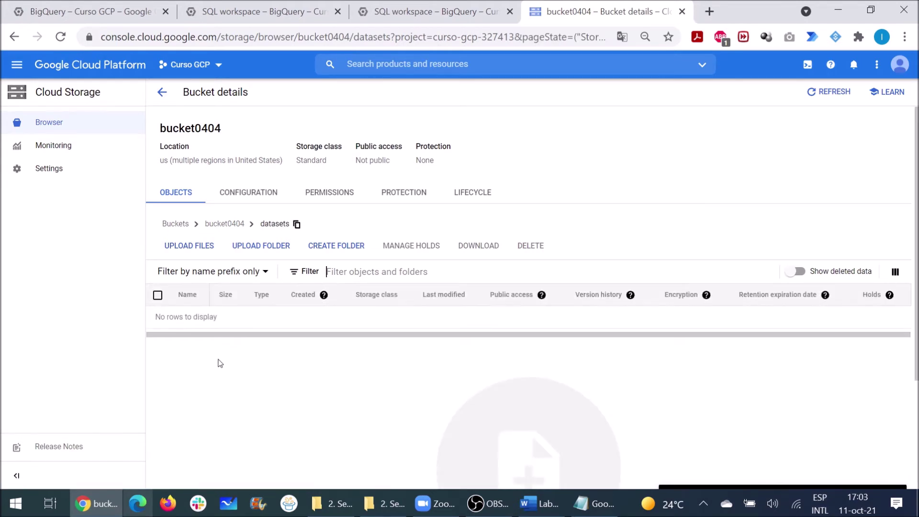
click(179, 245)
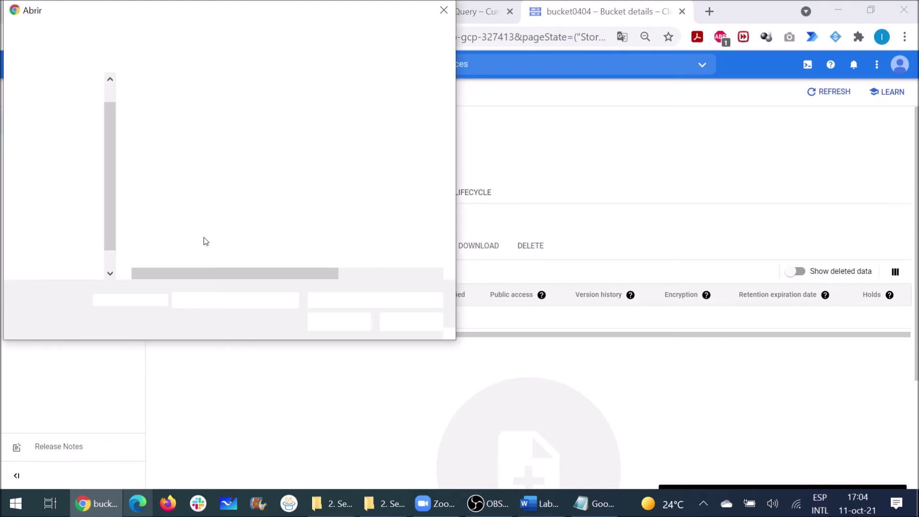
click(194, 197)
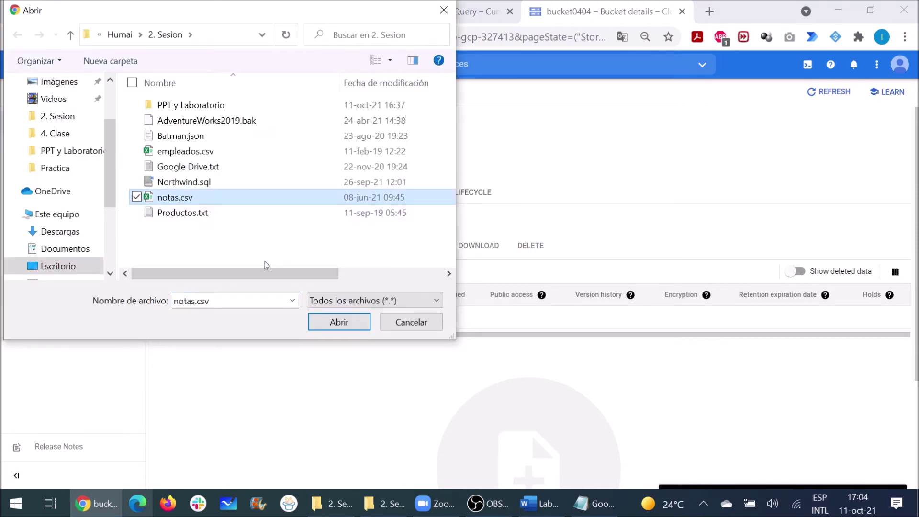
click(338, 323)
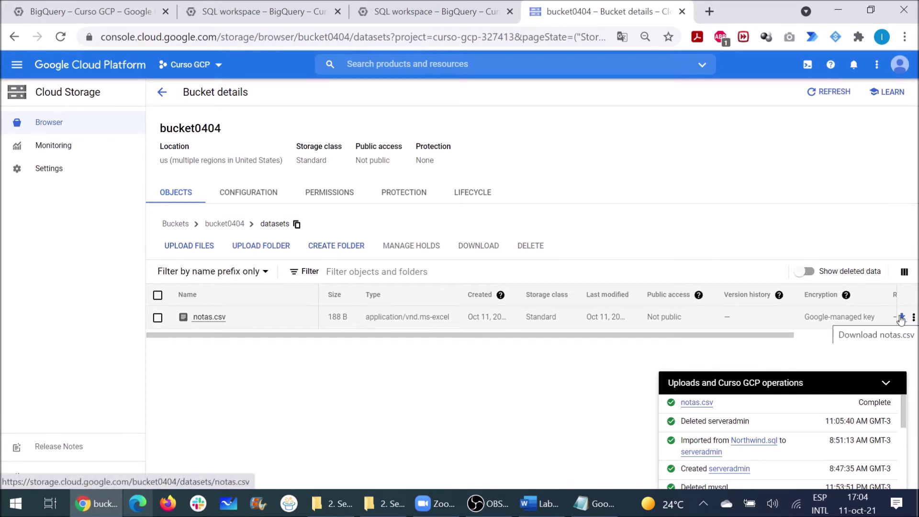
click(158, 317)
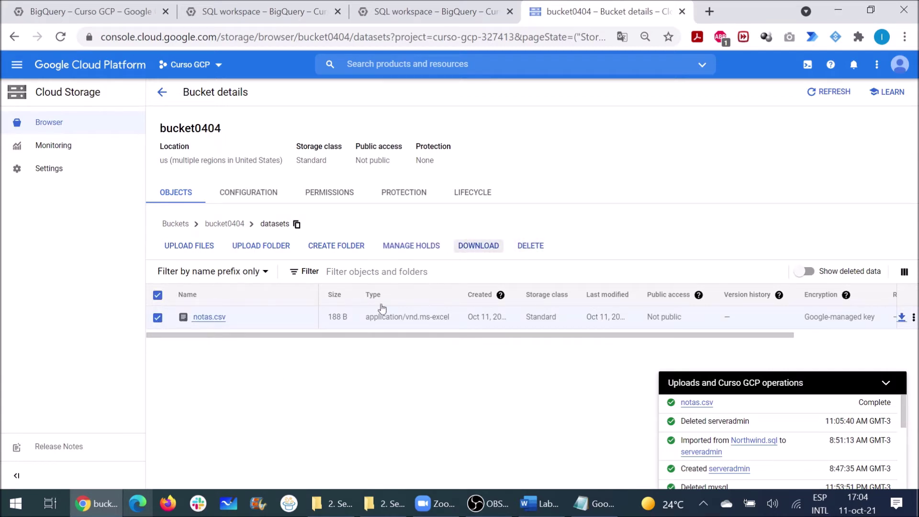
click(157, 319)
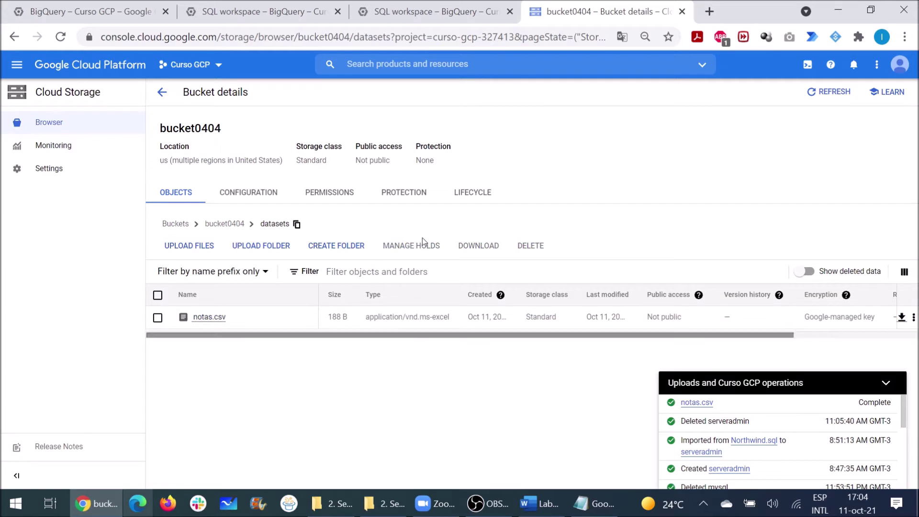
Step: Switch back to the BigQuery workspace showing the dataset area_comercial_ventas
click(416, 13)
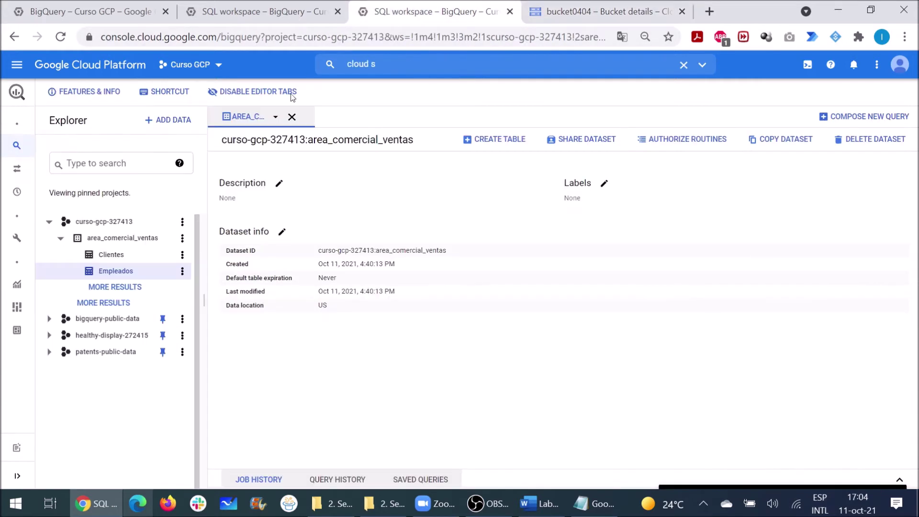
click(183, 272)
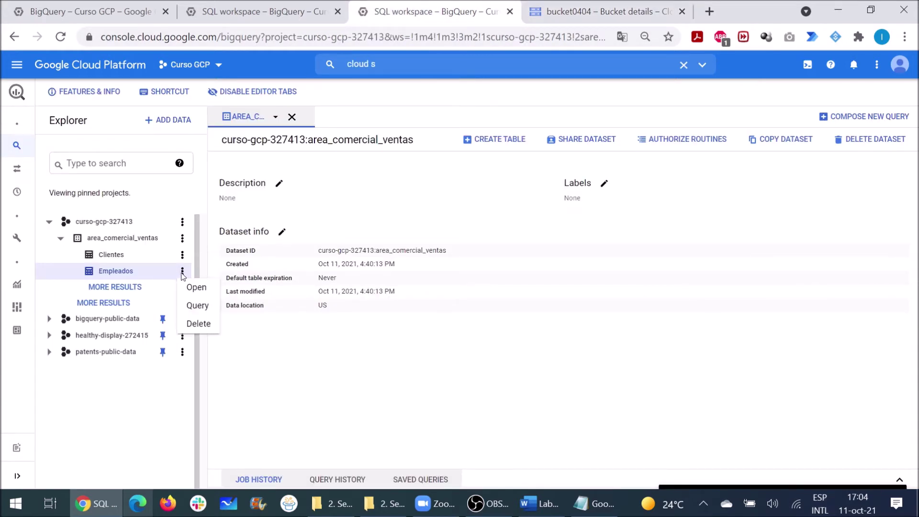
click(254, 379)
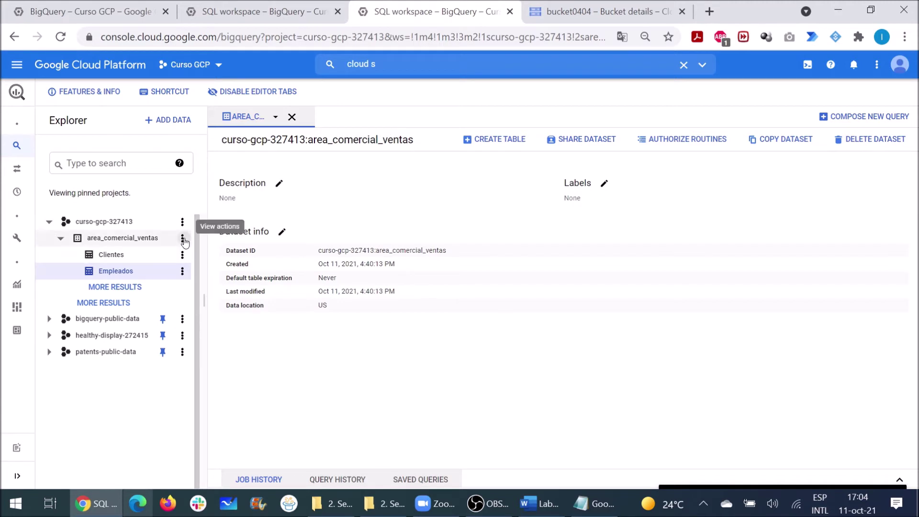
click(182, 272)
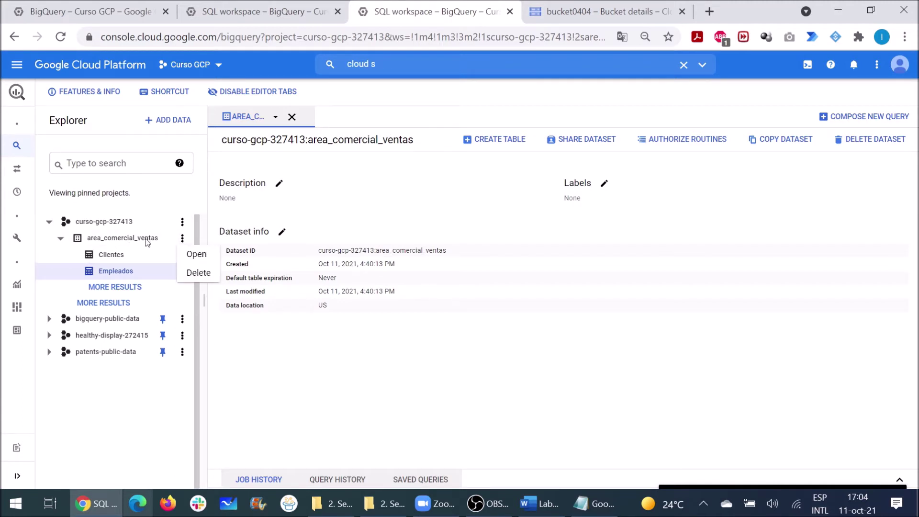
click(488, 173)
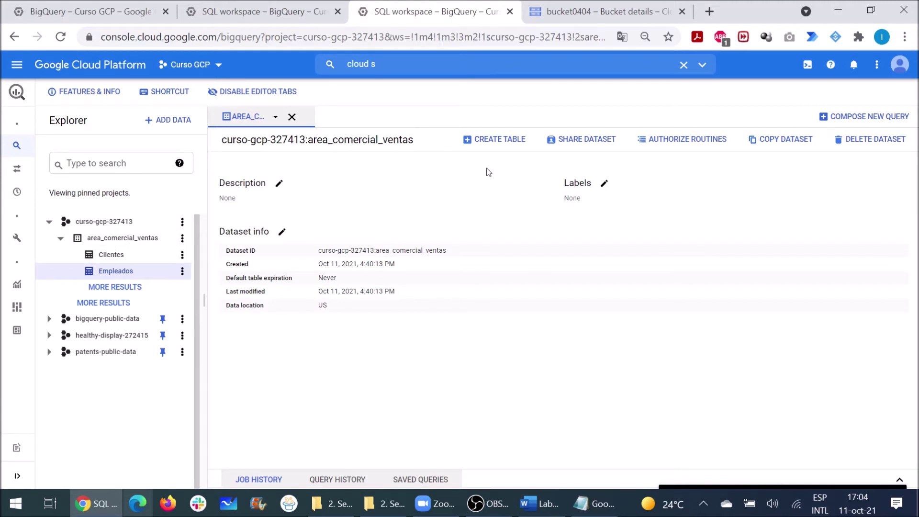
Step: Start a new table in area_comercial_ventas from Google Cloud Storage, using bucket0404/datasets/notas.csv as the source file
click(476, 141)
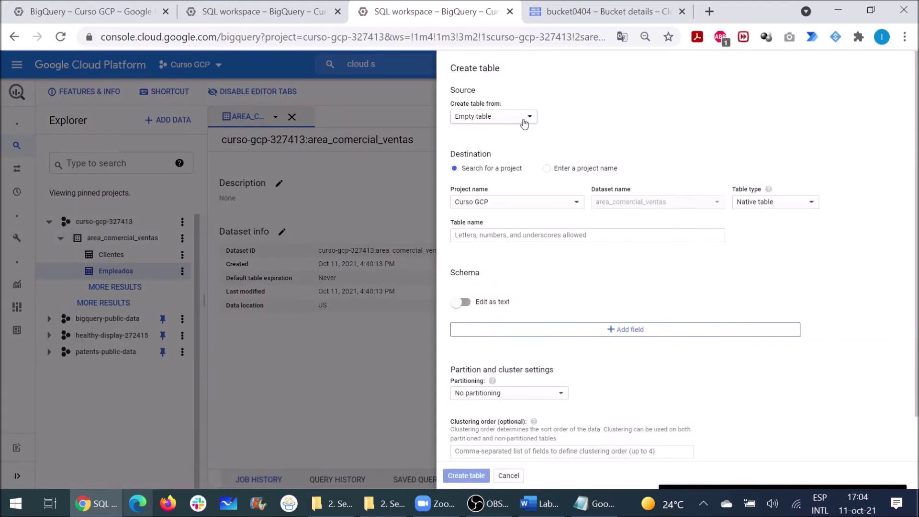
click(525, 123)
click(507, 139)
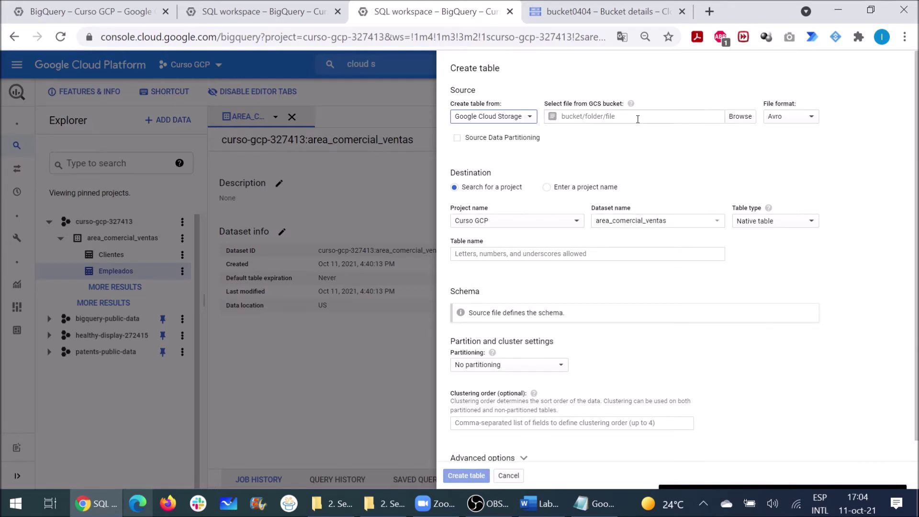
click(736, 123)
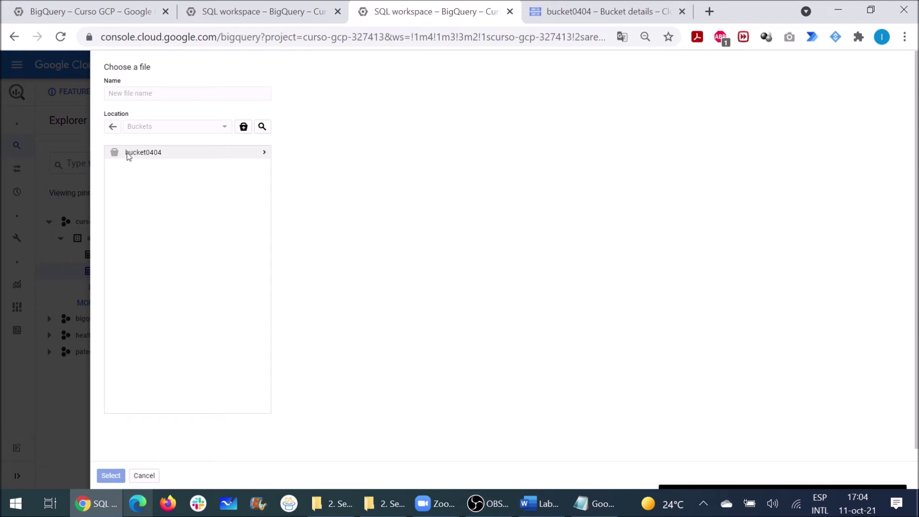
click(164, 157)
click(161, 158)
click(160, 154)
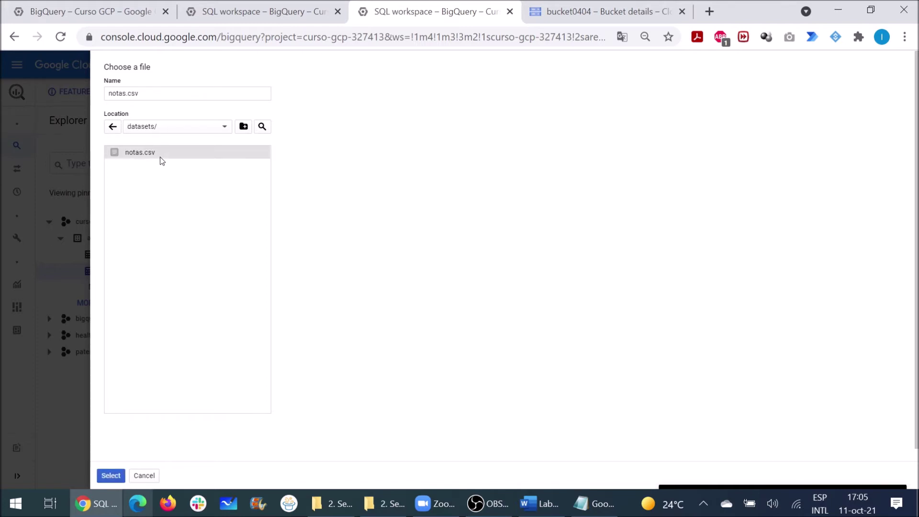
click(116, 475)
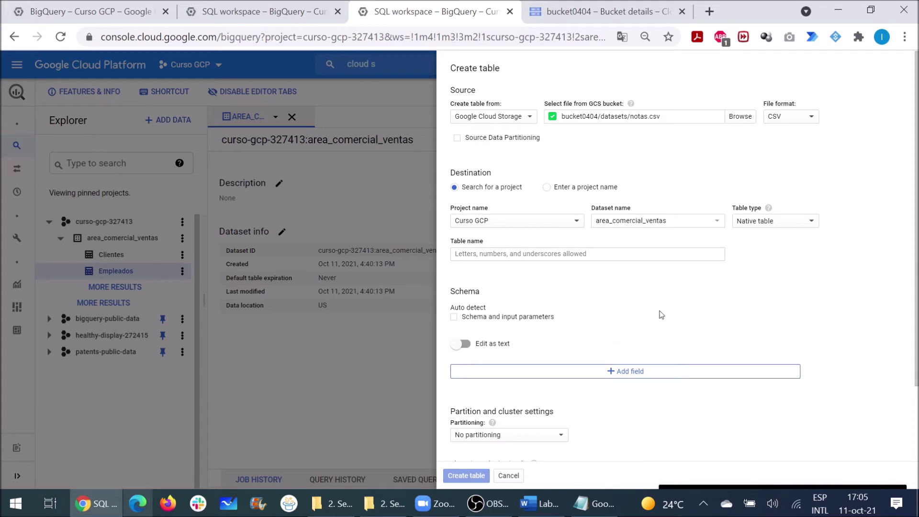
Step: Name the new table Notas and enable automatic detection of its schema and input parameters
click(506, 254)
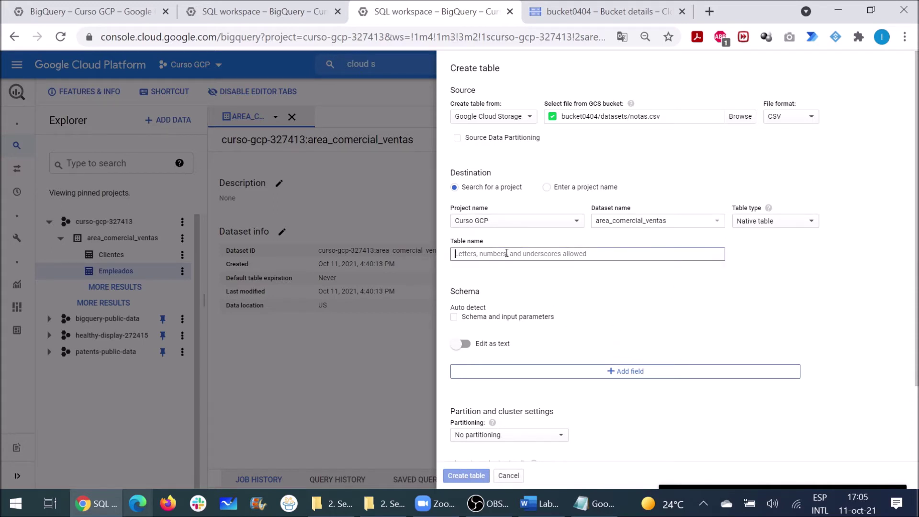
text(ot)
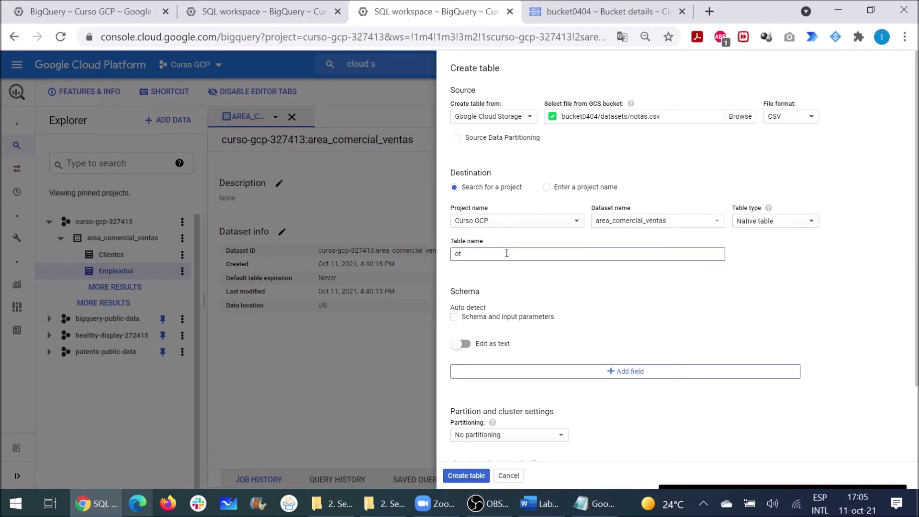
text(otas)
click(454, 317)
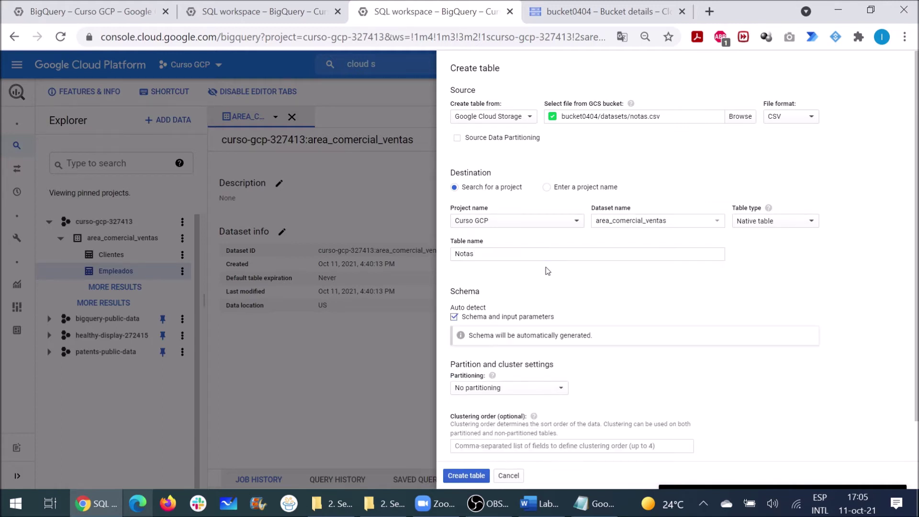
Step: Expand the advanced options and review the table settings, including write preference, field delimiter, header rows to skip and encryption
scroll(550, 267, down, 1)
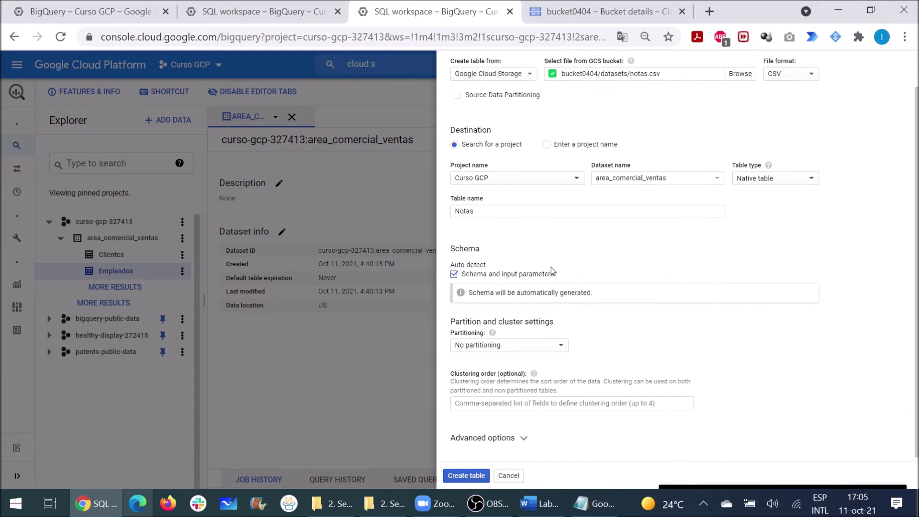
scroll(619, 277, up, 1)
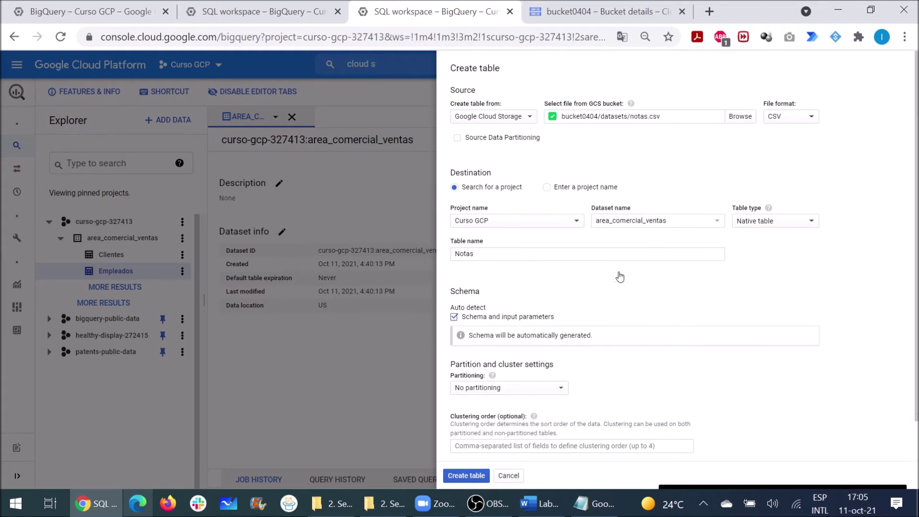
scroll(616, 278, down, 1)
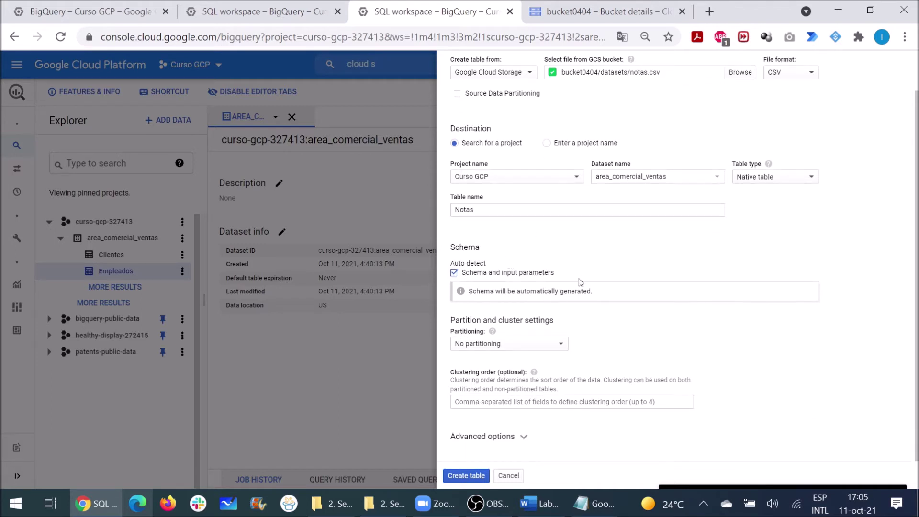
click(502, 441)
scroll(495, 438, down, 3)
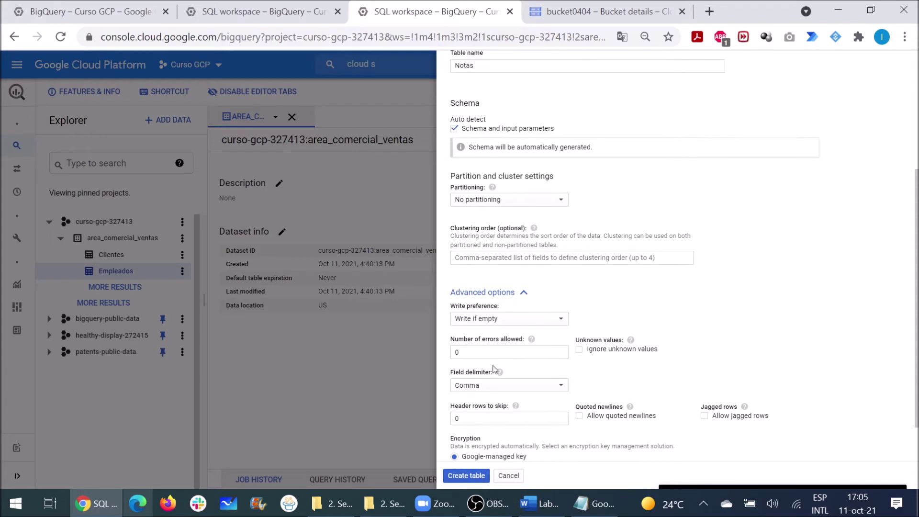
click(475, 418)
scroll(475, 418, down, 1)
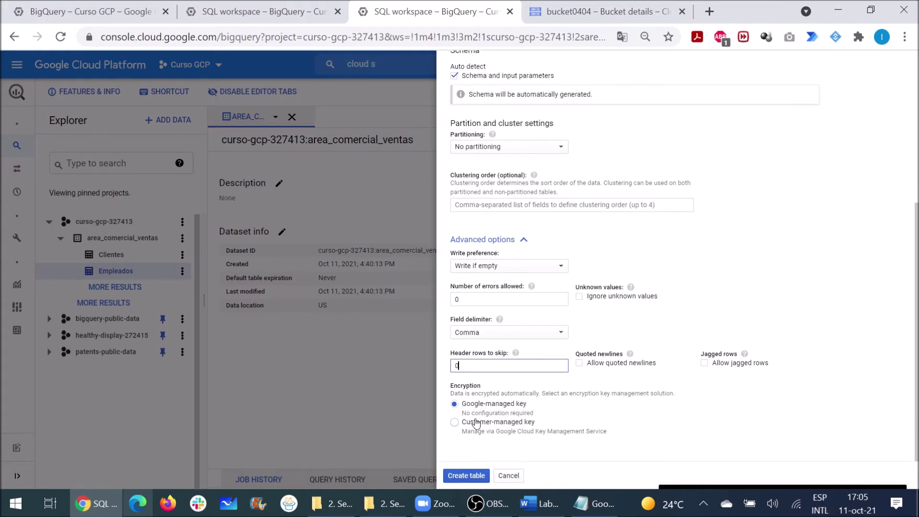
scroll(613, 362, up, 5)
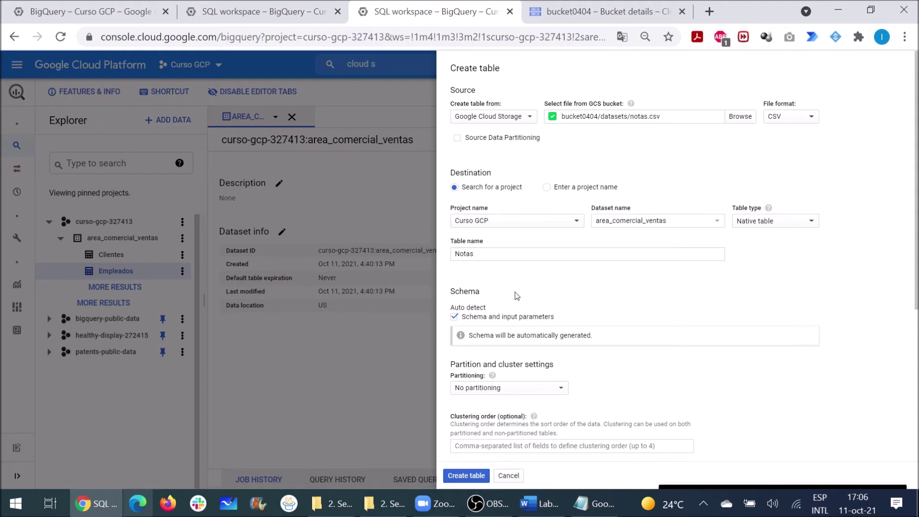
scroll(512, 297, down, 4)
scroll(445, 359, down, 1)
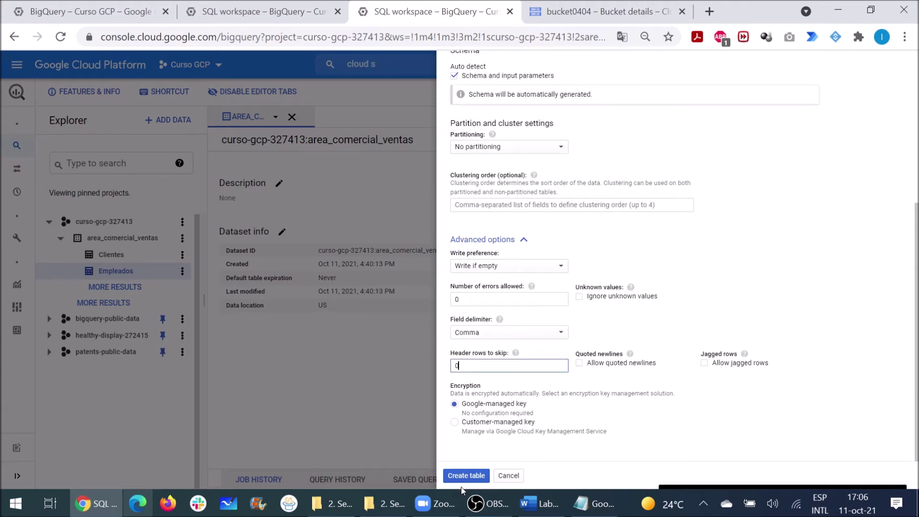
Step: Create the Notas table with the current settings and open it in place of the area_comercial_ventas dataset view
click(462, 475)
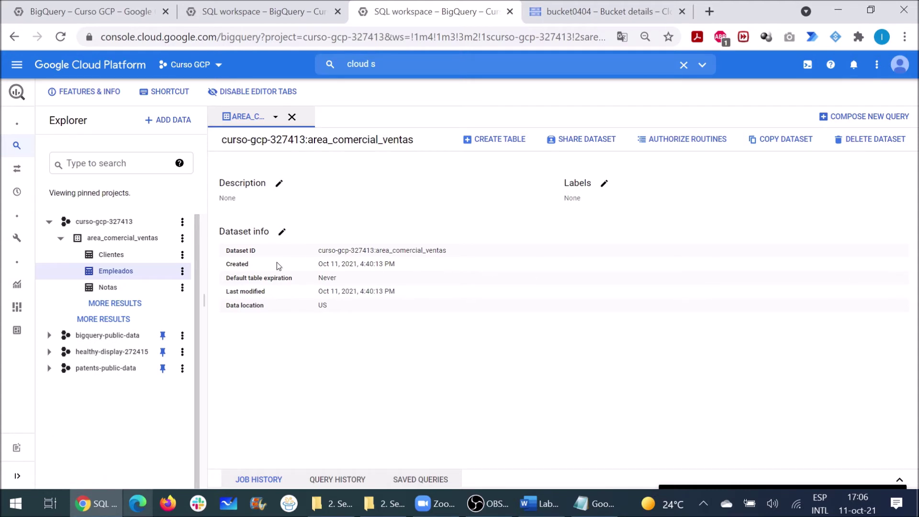
click(131, 288)
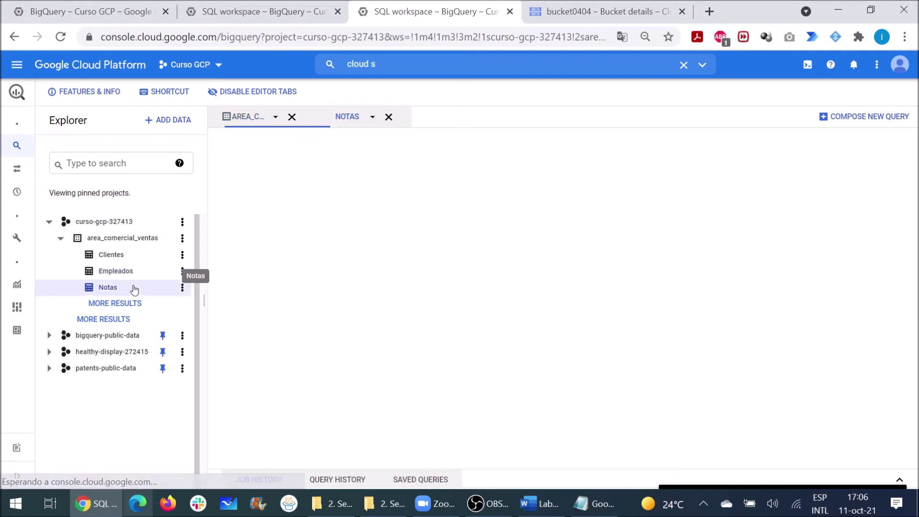
click(291, 117)
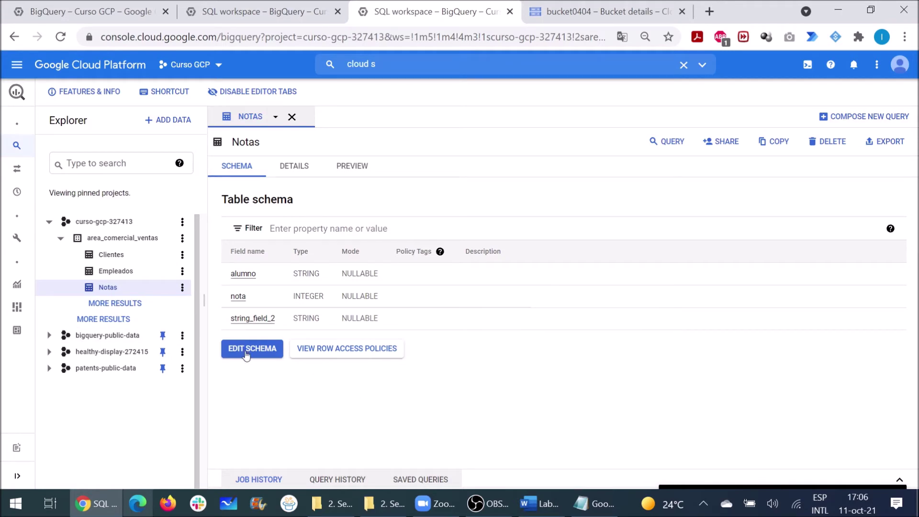
Step: Start a query on the Notas table, select all columns with * keeping LIMIT 1000, and run it
click(182, 287)
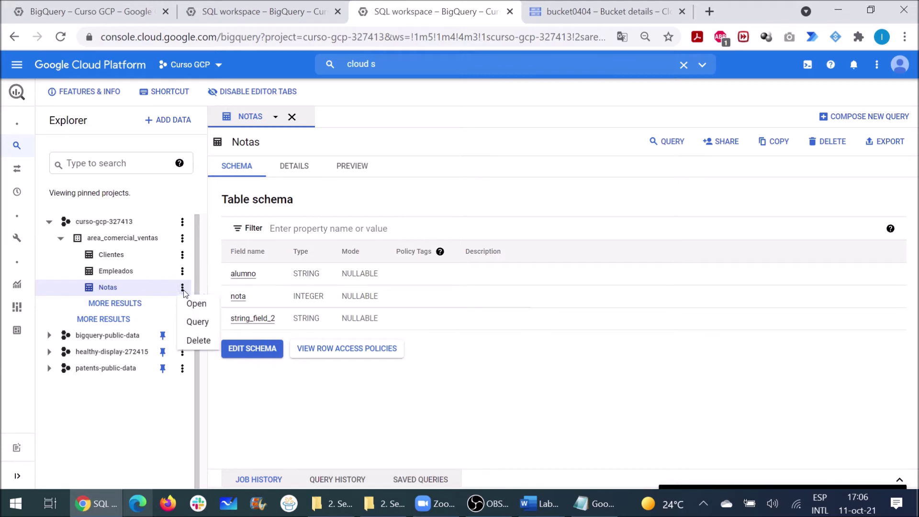
click(196, 322)
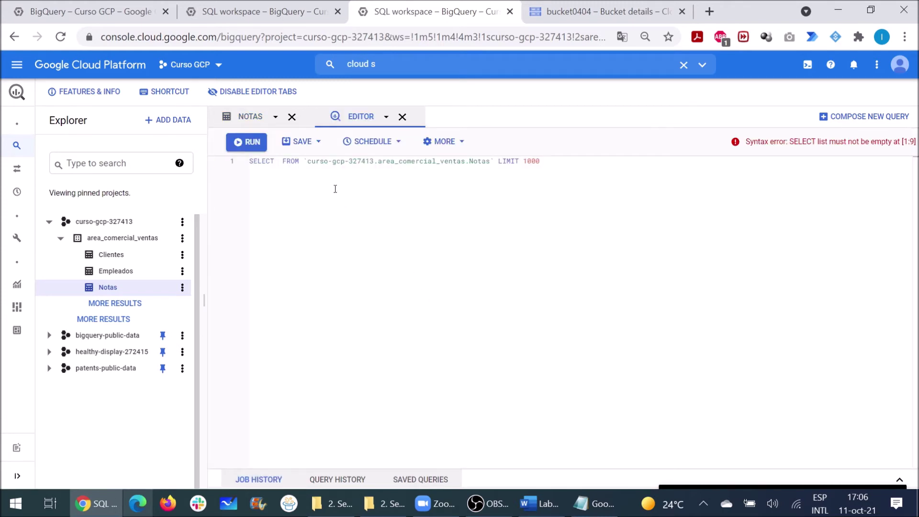
text(*)
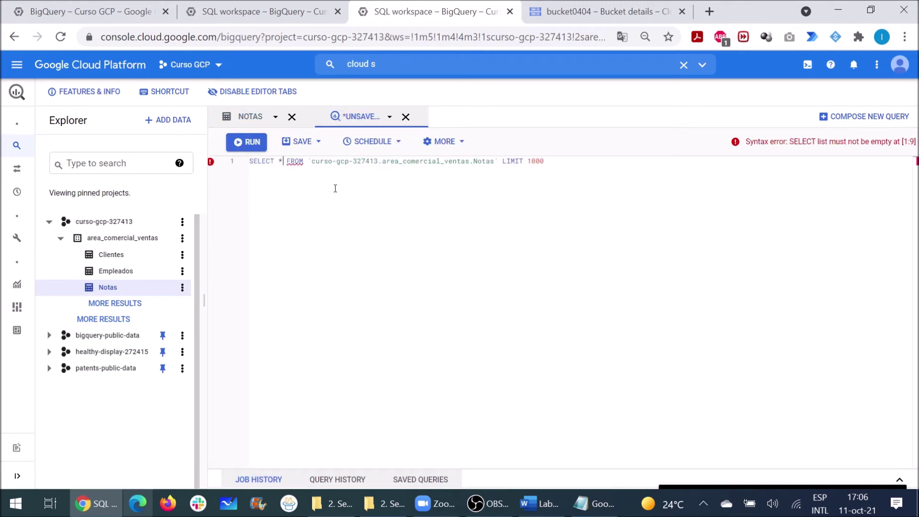
click(244, 143)
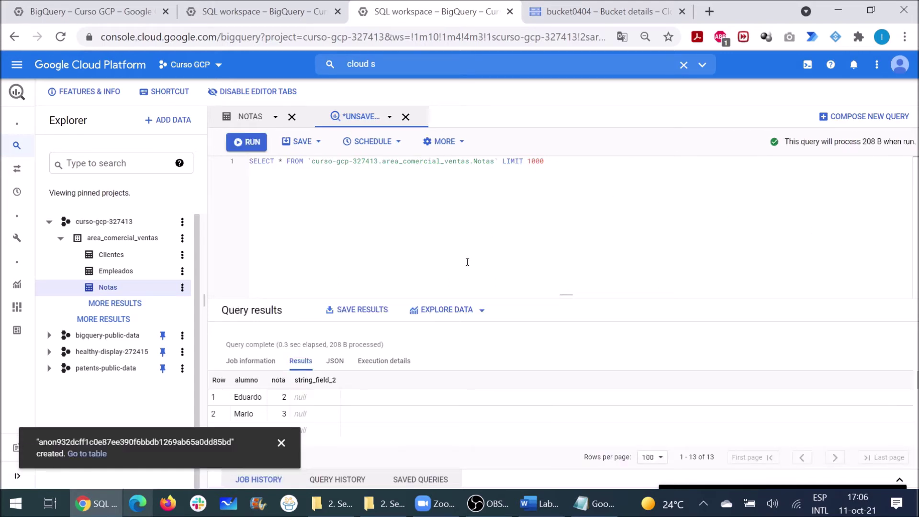
Step: Enlarge the query results area and examine the string_field_2 column of the Notas table
drag(569, 295, 571, 213)
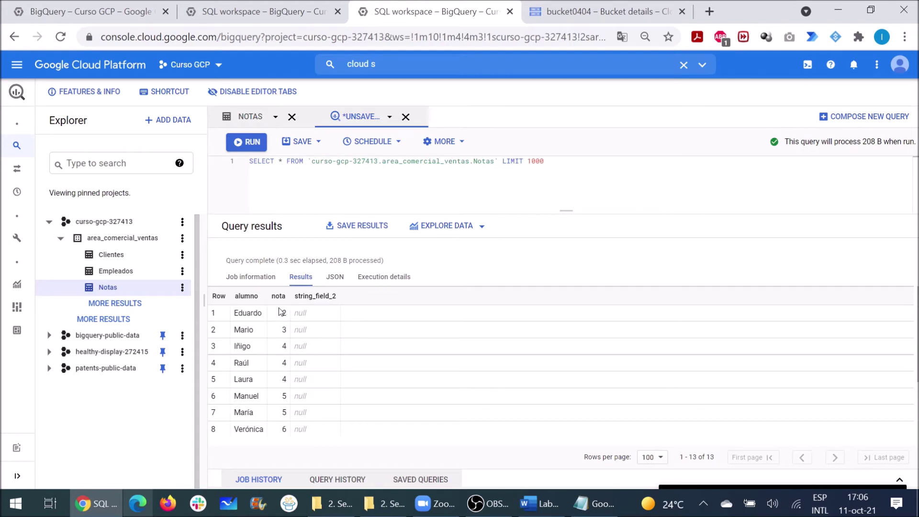
drag(294, 298, 329, 296)
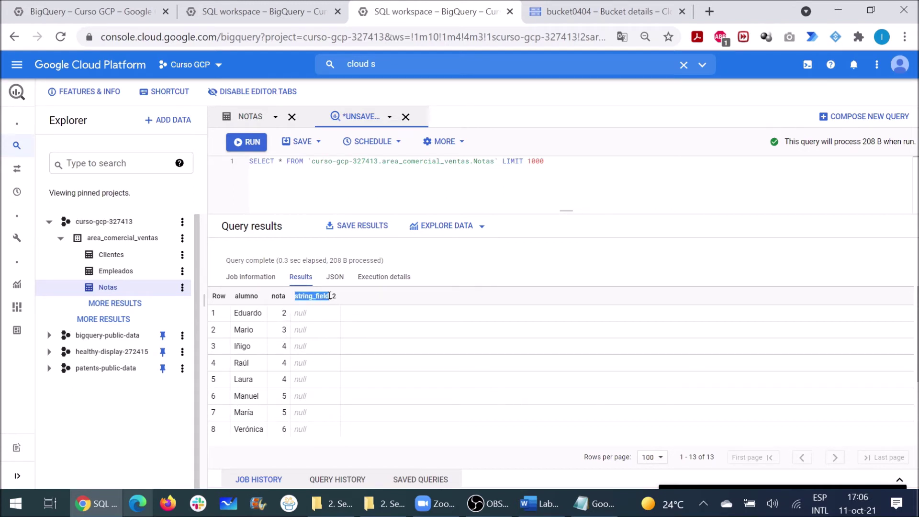
click(332, 296)
drag(298, 296, 325, 297)
click(310, 335)
drag(566, 212, 564, 256)
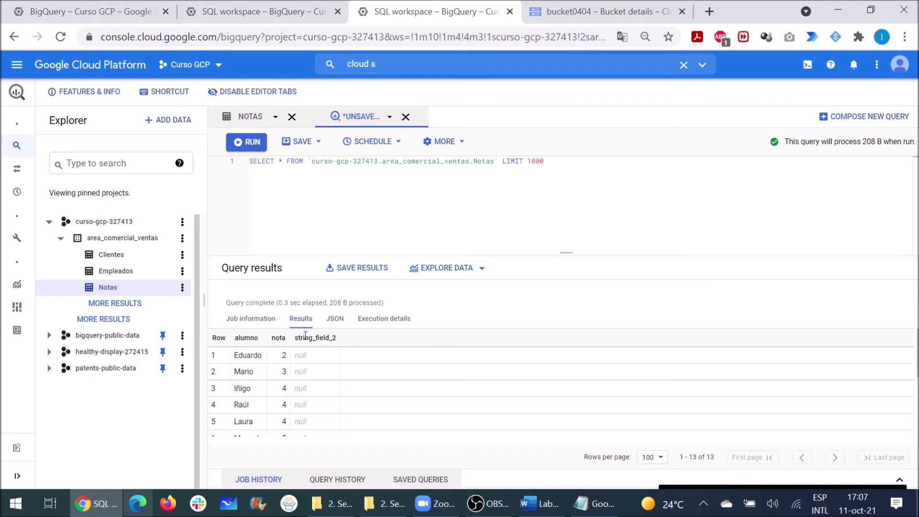
Step: Copy the column name string_field_2 from the results header onto a new line below the query
drag(337, 337, 295, 337)
key(ctrl+c)
click(292, 218)
key(Return)
key(Return)
key(Return)
key(ctrl+v)
Step: Replace SELECT * FROM with alter table in front of the Notas table reference
click(422, 179)
key(Up)
key(Up)
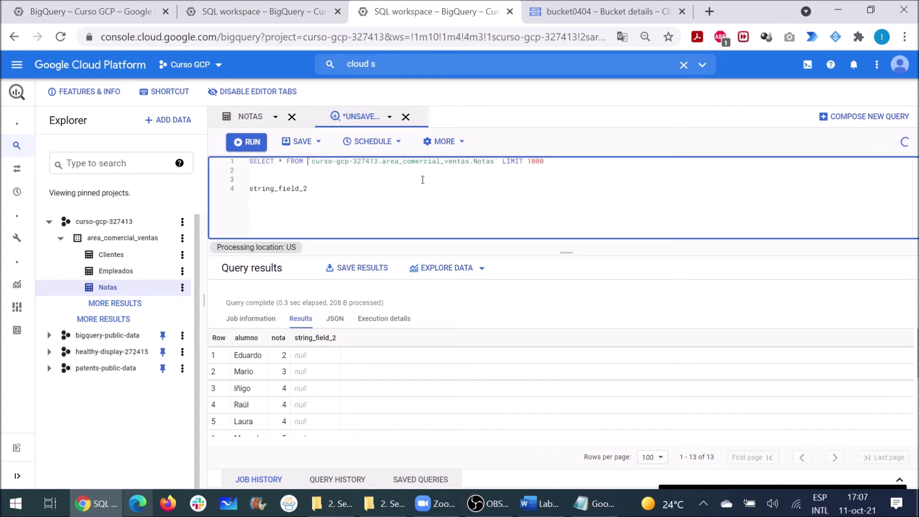
key(Right)
key(Right)
key(Right)
key(Right)
key(Right)
key(Right)
key(Right)
key(Delete)
key(Delete)
key(Delete)
key(Delete)
key(Delete)
key(Delete)
key(Delete)
key(BackSpace)
key(BackSpace)
key(BackSpace)
key(BackSpace)
key(BackSpace)
key(BackSpace)
key(BackSpace)
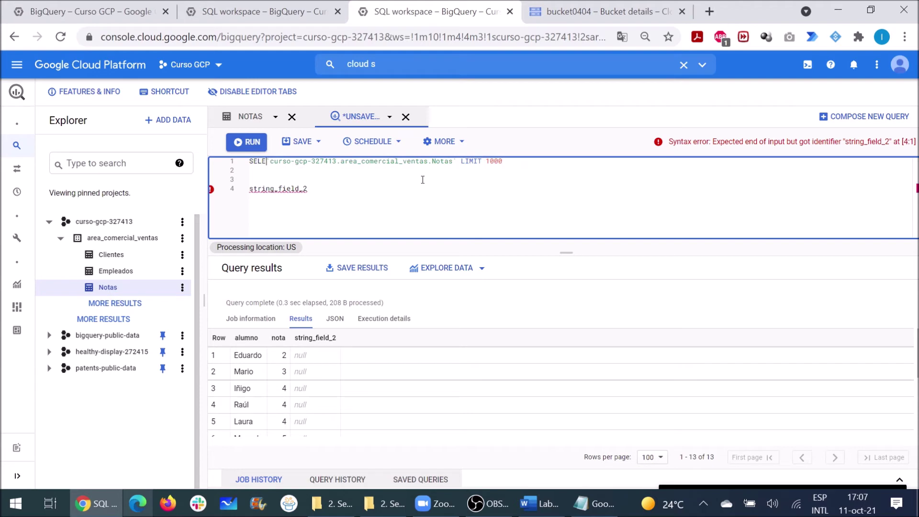
text(alter table)
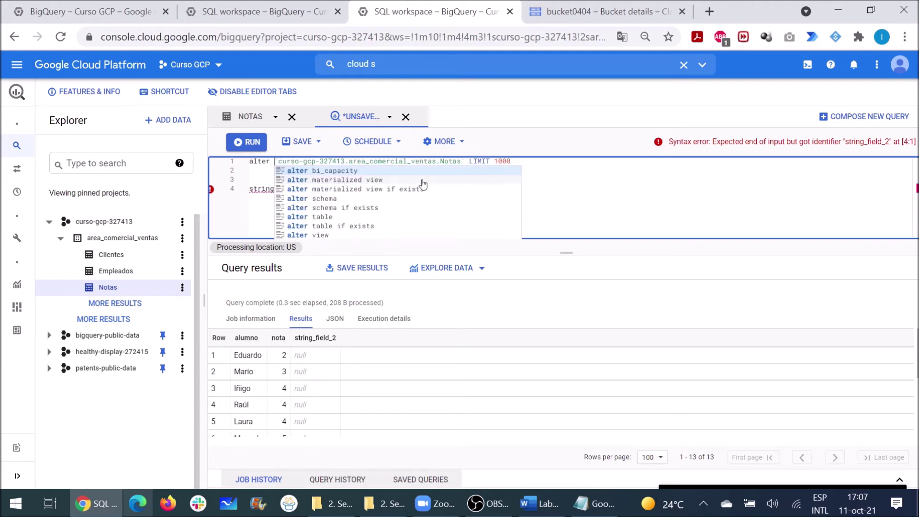
key(Escape)
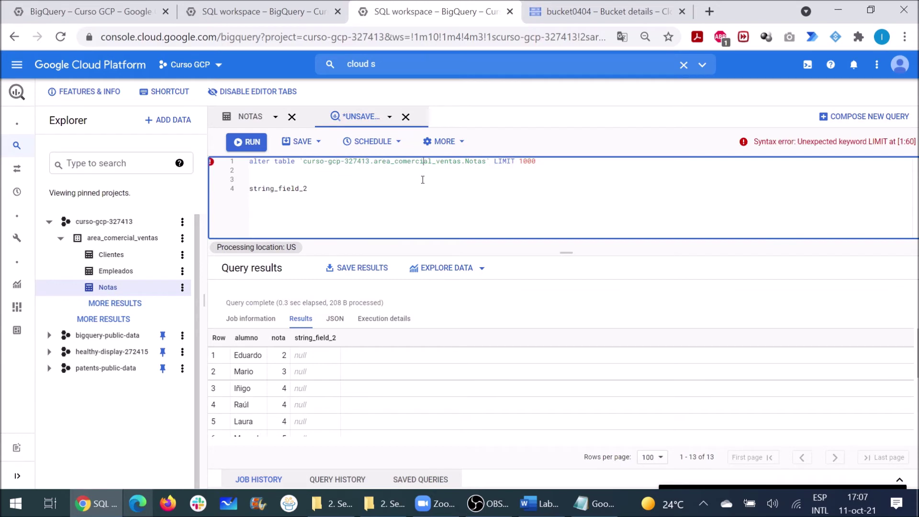
Step: Remove the LIMIT 1000 clause after the Notas table reference
key(Right)
key(Right)
key(Right)
key(Right)
key(Right)
key(Right)
key(Right)
key(shift+Right)
key(shift+Right)
key(shift+Right)
key(shift+Right)
key(shift+Right)
key(shift+Right)
key(shift+Right)
key(shift+Right)
key(shift+Right)
key(shift+Right)
key(BackSpace)
Step: Complete the alter table statement with drop column string_field_2 on the second line and run it
key(Down)
key(Down)
key(End)
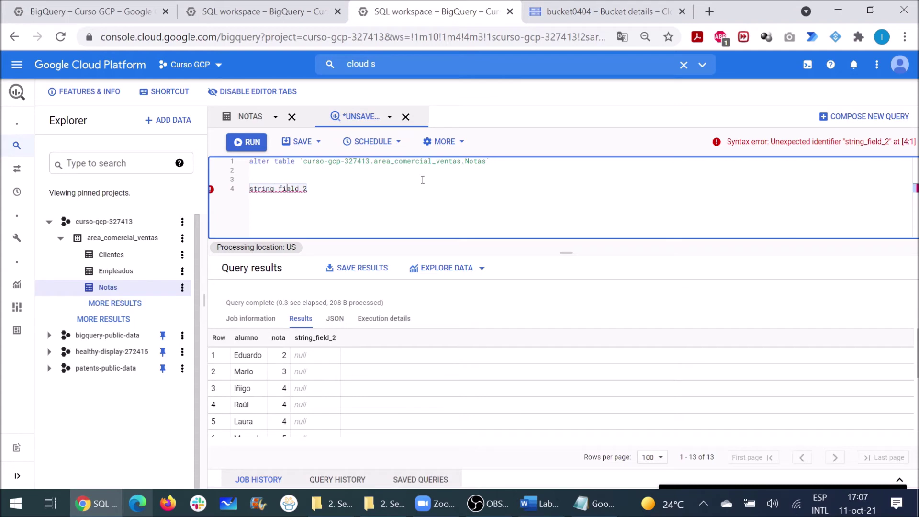
key(BackSpace)
key(BackSpace)
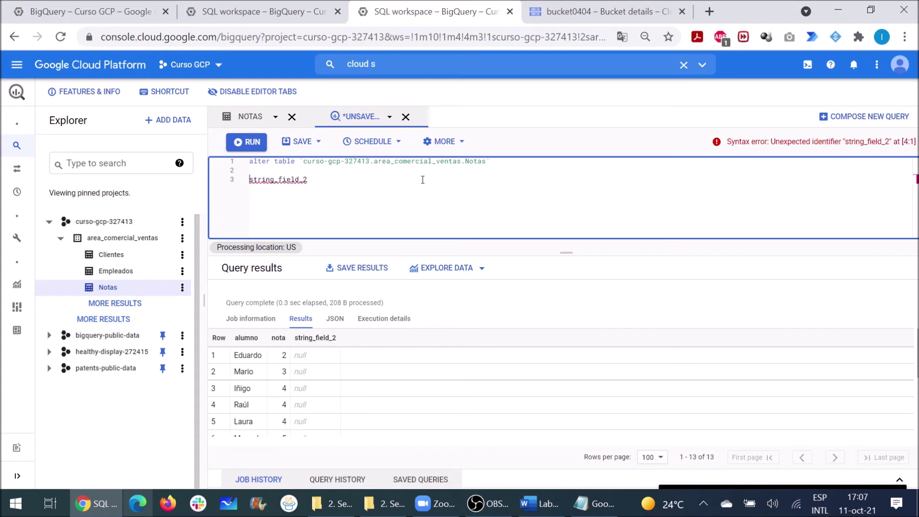
text(drop column)
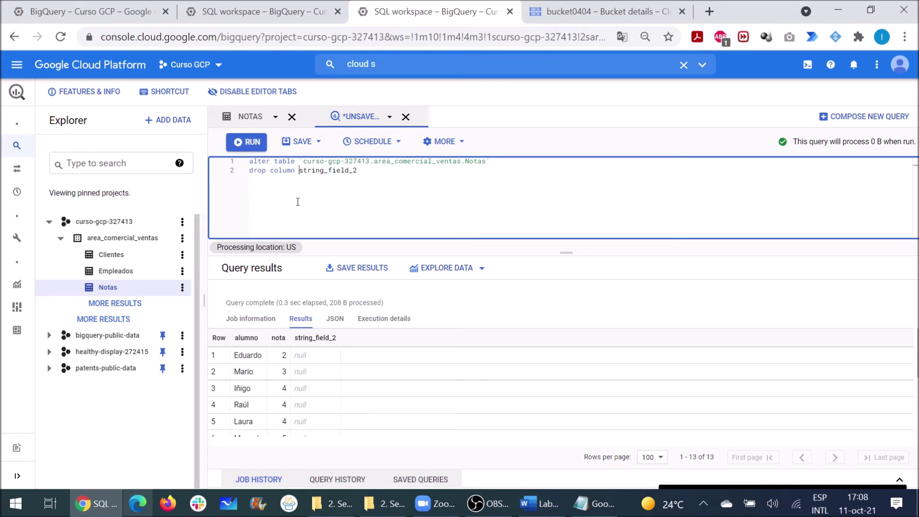
drag(358, 170, 250, 160)
click(245, 142)
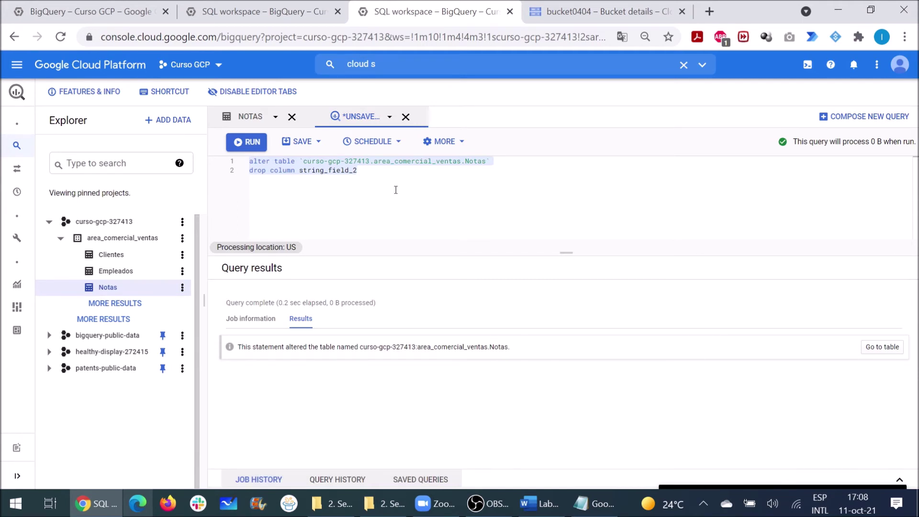
click(369, 177)
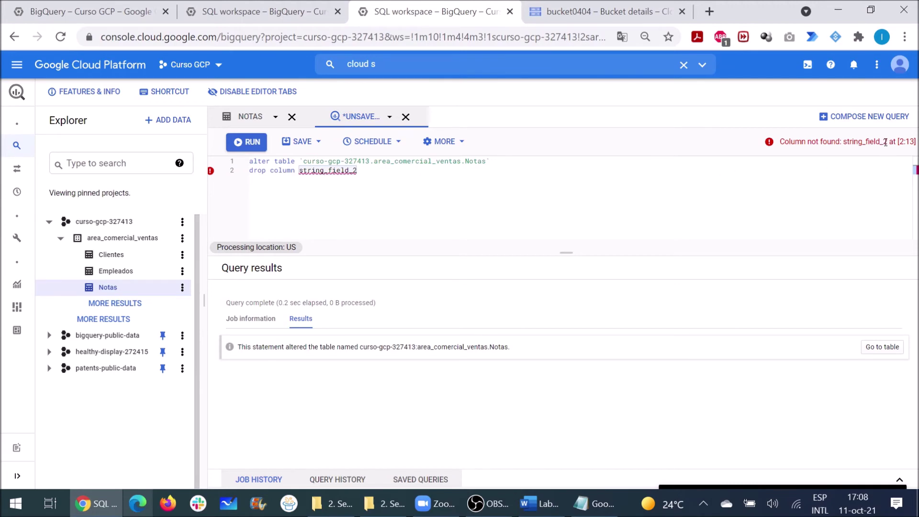
Step: Rewrite the statement as select * from `curso-gcp-327413.area_comercial_ventas.Notas` and run it
drag(359, 171, 221, 172)
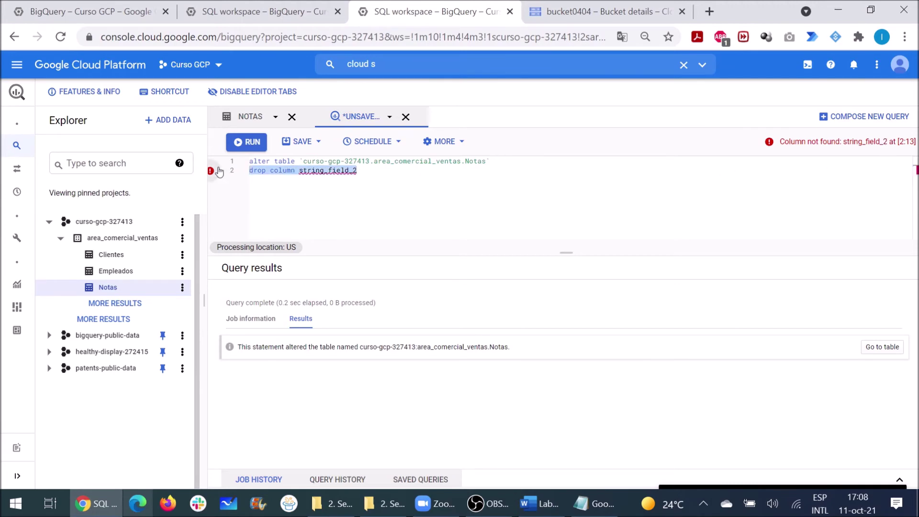
key(BackSpace)
drag(296, 164, 243, 160)
text(seleect * f)
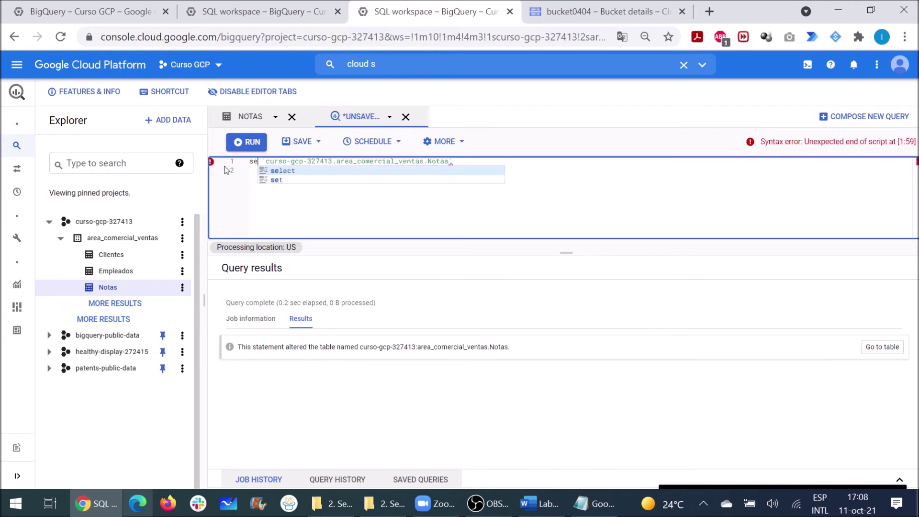
text(rom)
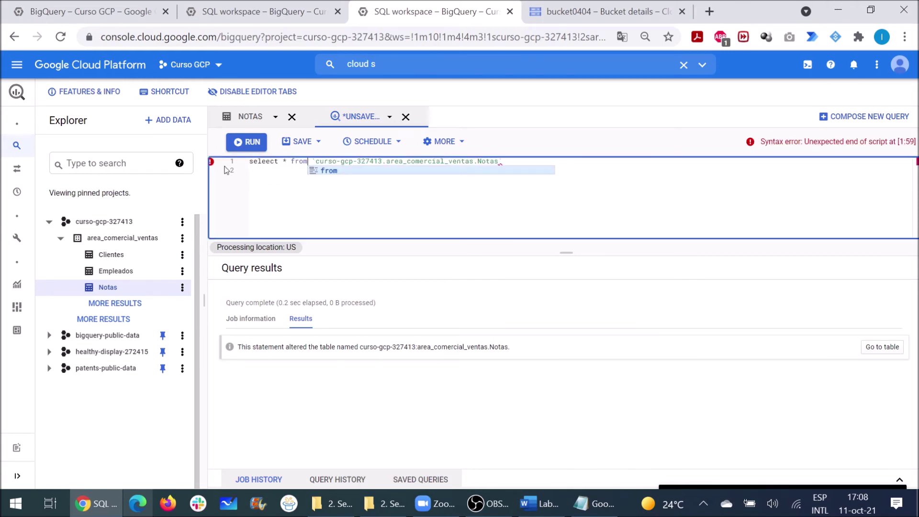
key(Escape)
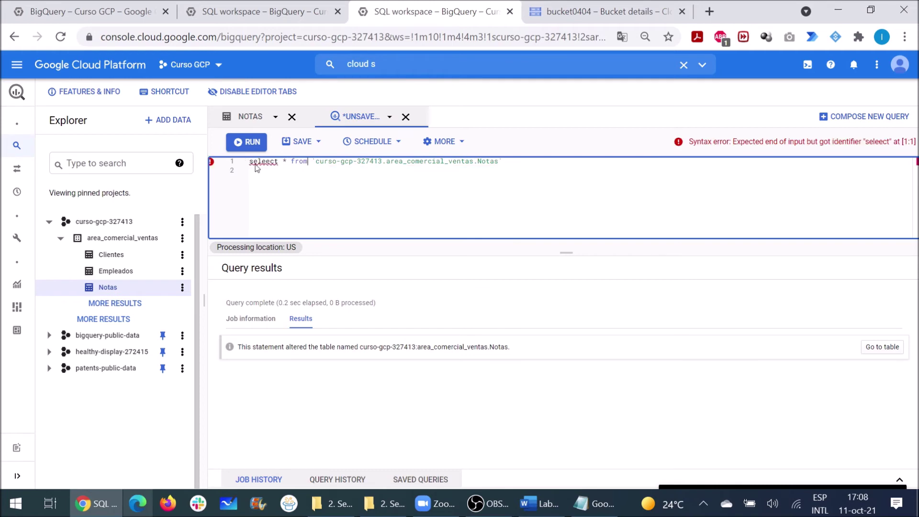
click(270, 163)
key(BackSpace)
click(519, 161)
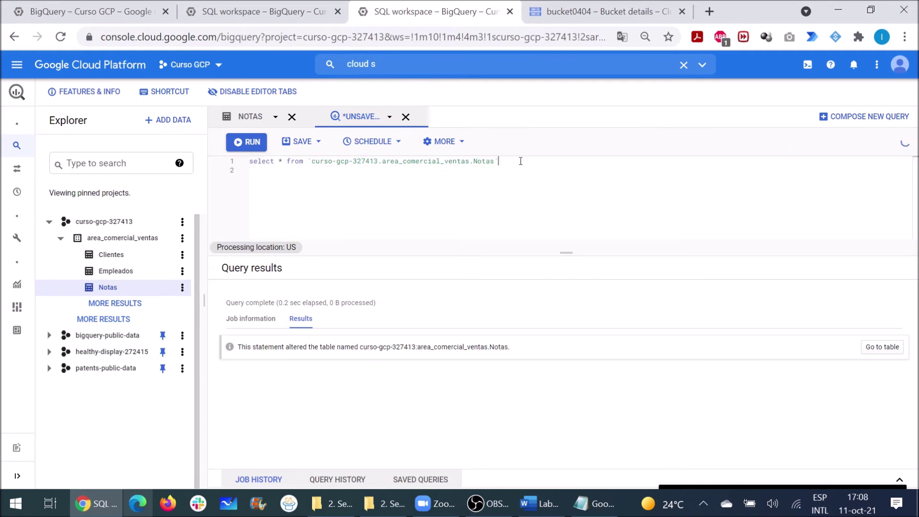
click(247, 142)
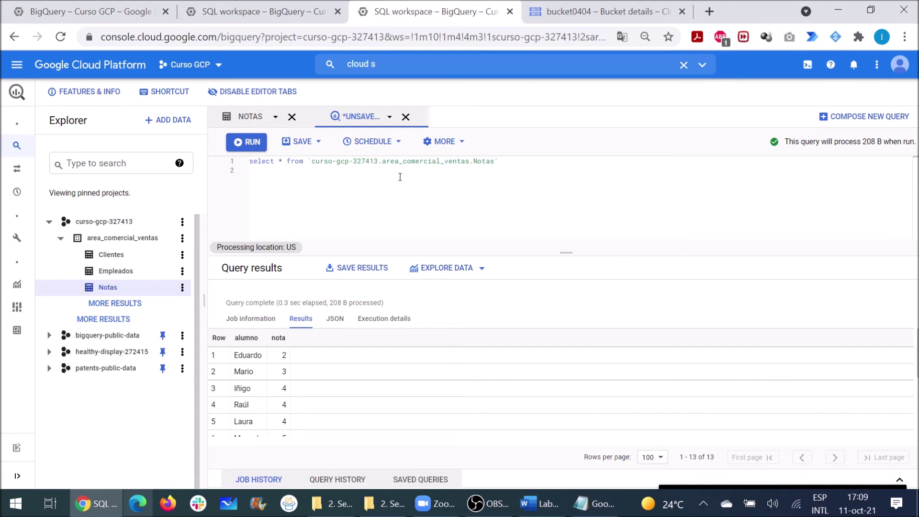
Step: Close the Notas query without saving it
click(406, 117)
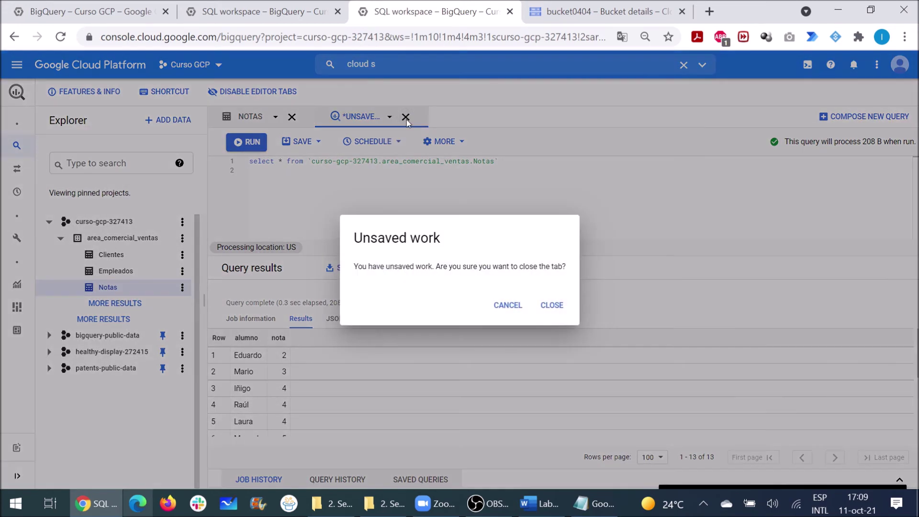
click(548, 305)
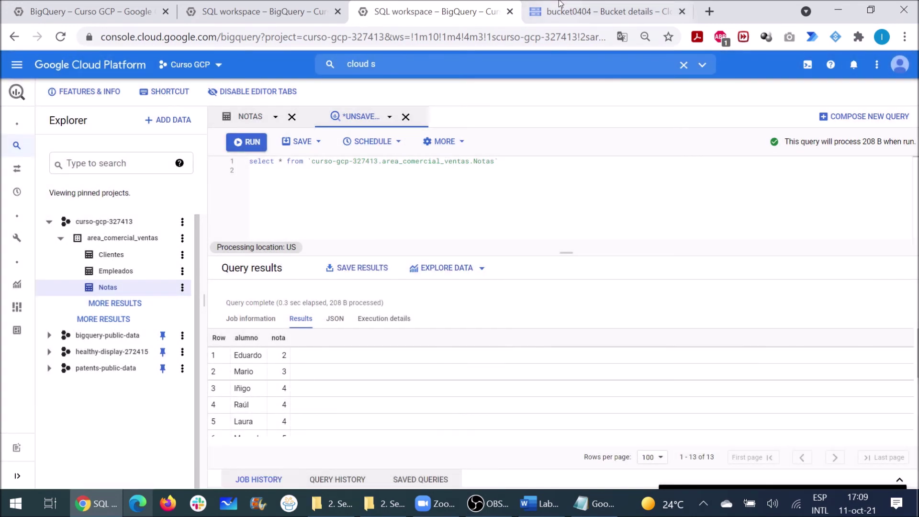
Step: Switch to Cloud Storage, upload Batman.json to the datasets folder of bucket0404, and collapse the operations list
click(547, 11)
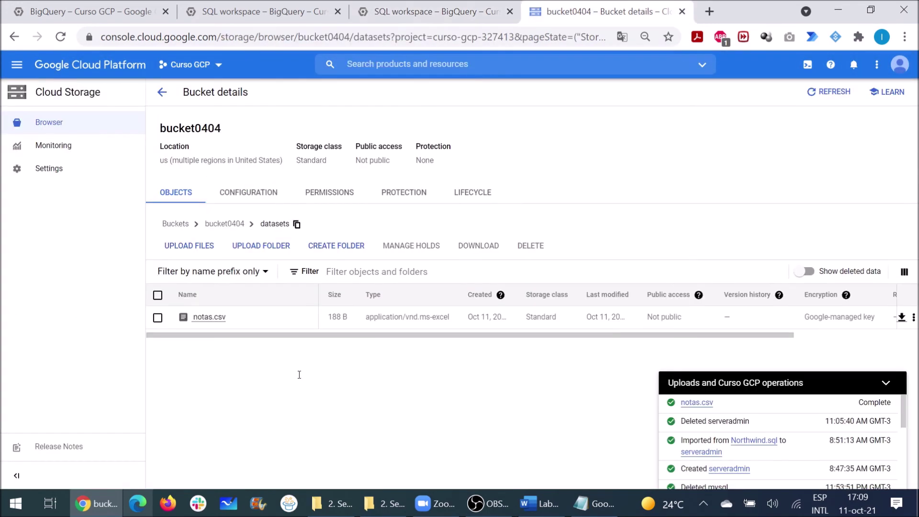
click(202, 252)
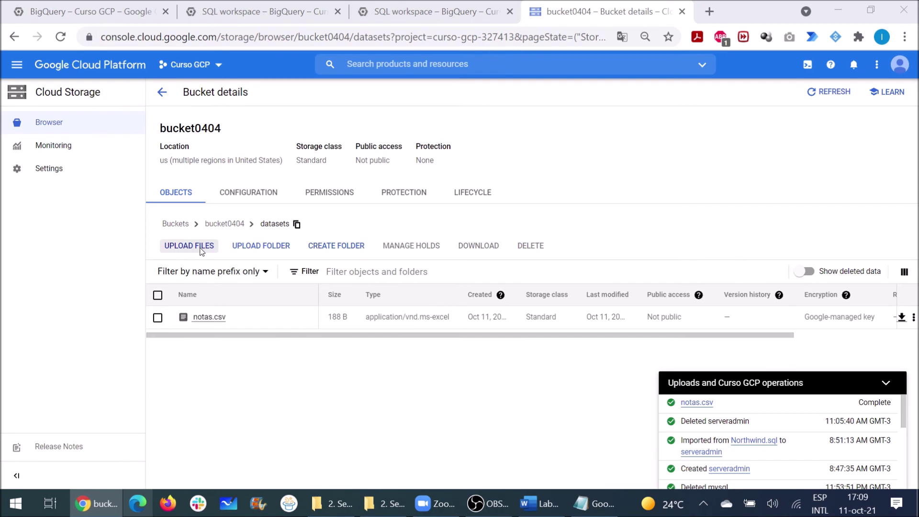
click(189, 141)
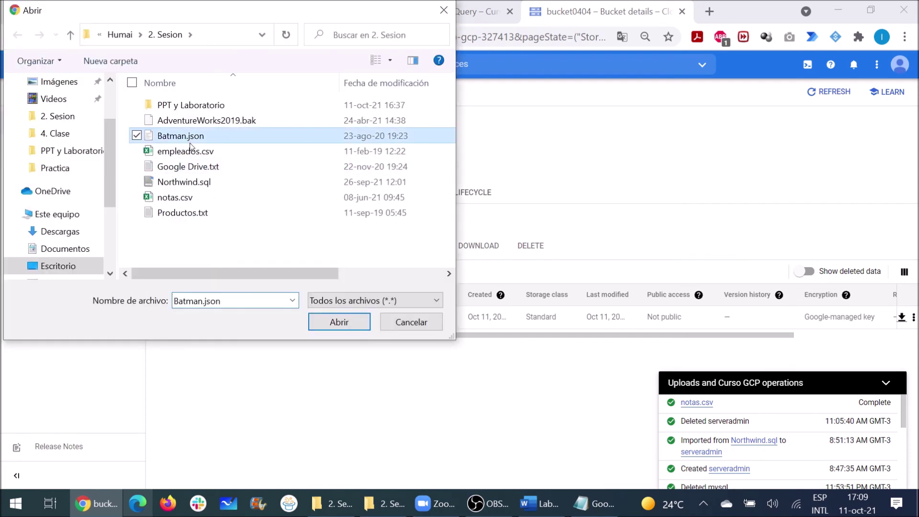
click(339, 322)
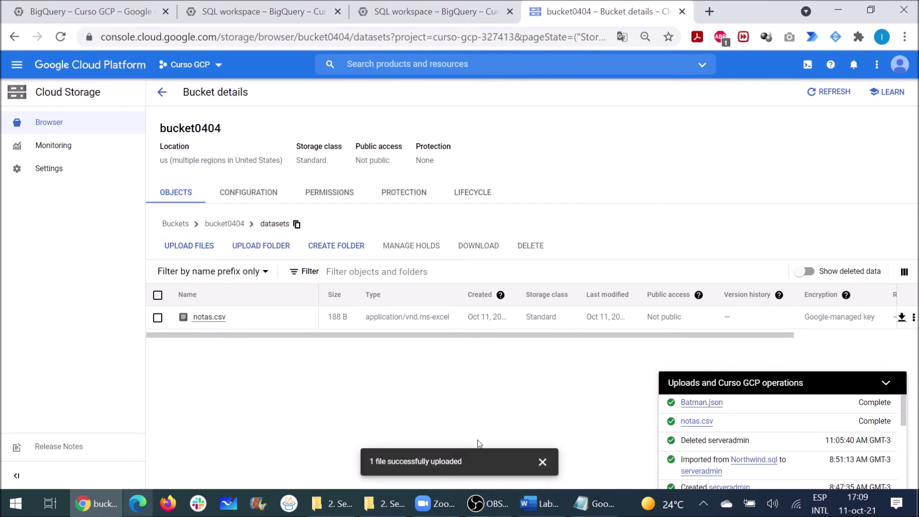
click(886, 388)
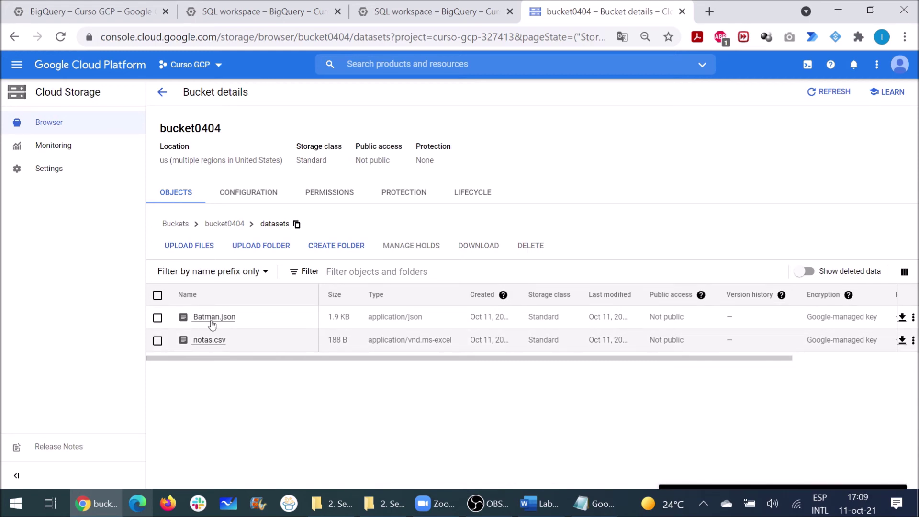
Step: Switch back to the BigQuery workspace, close the Notas table, and open the area_comercial_ventas dataset
click(410, 11)
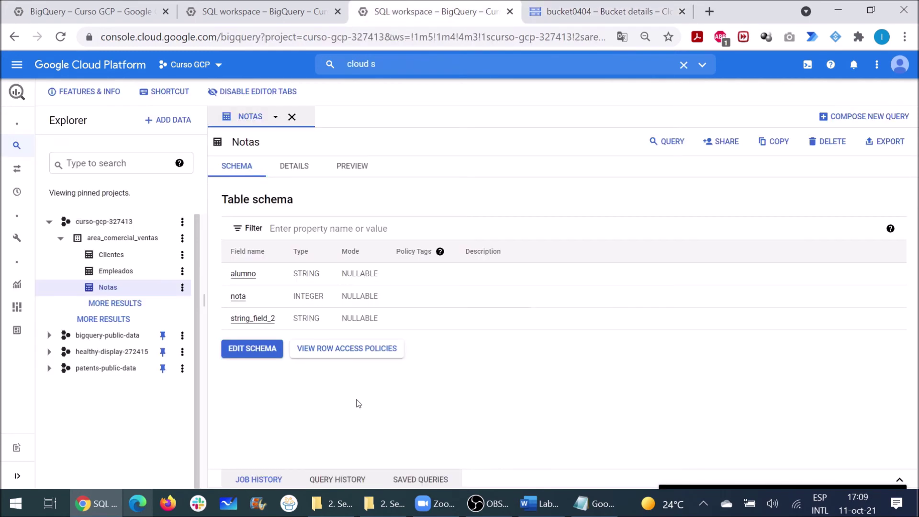
click(292, 116)
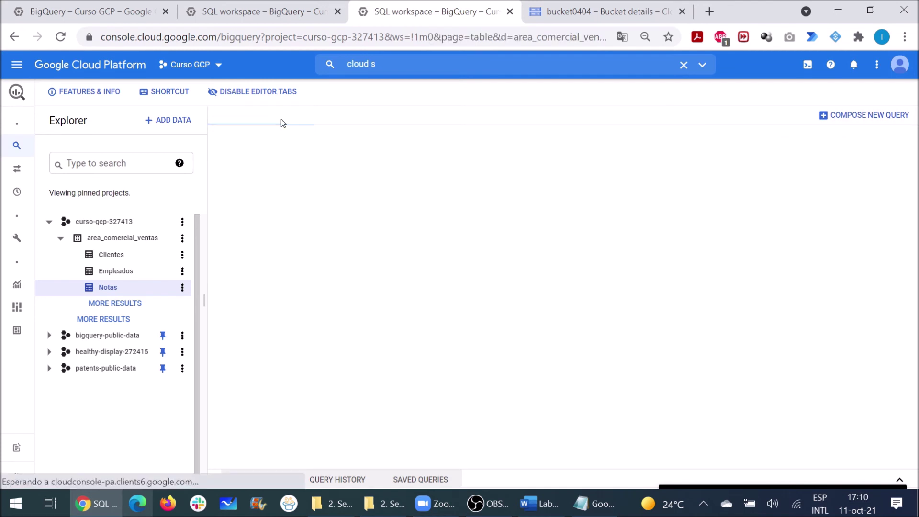
click(182, 239)
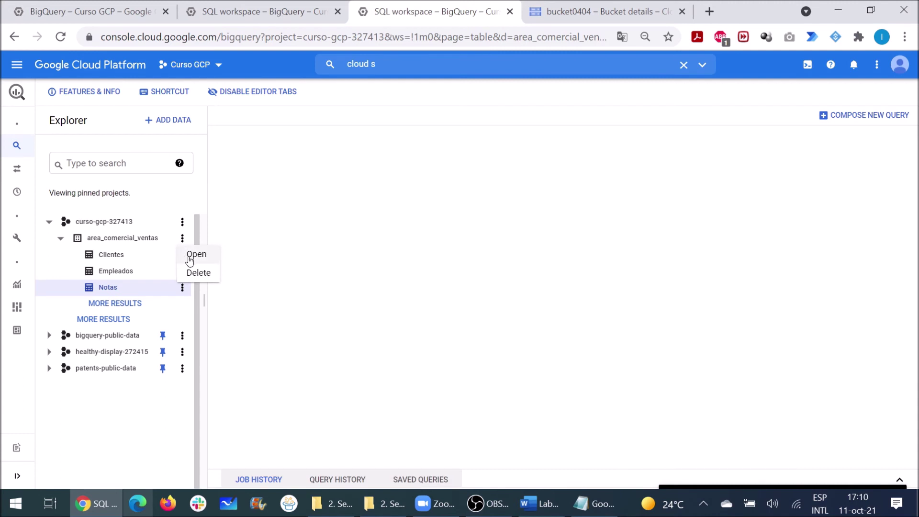
click(190, 256)
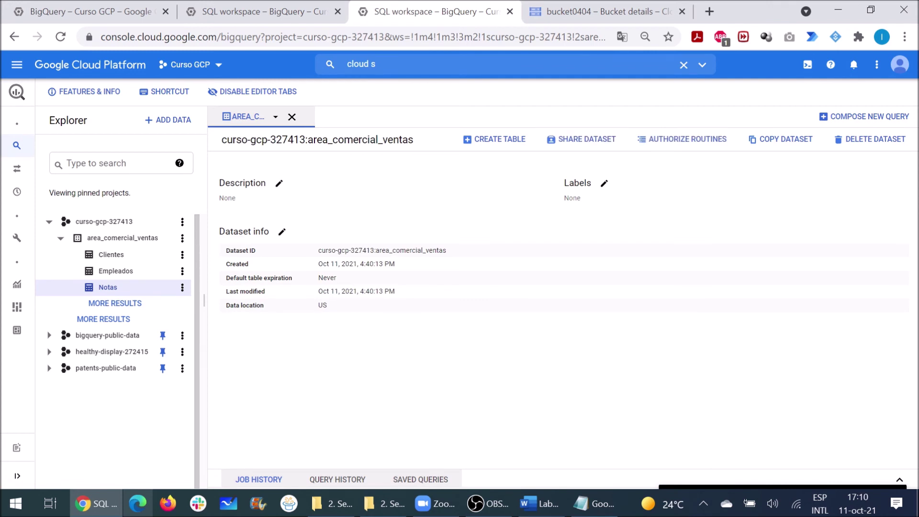
Step: Start a new table in the dataset from Google Cloud Storage, using Batman.json from the datasets folder of bucket0404 as source
click(481, 142)
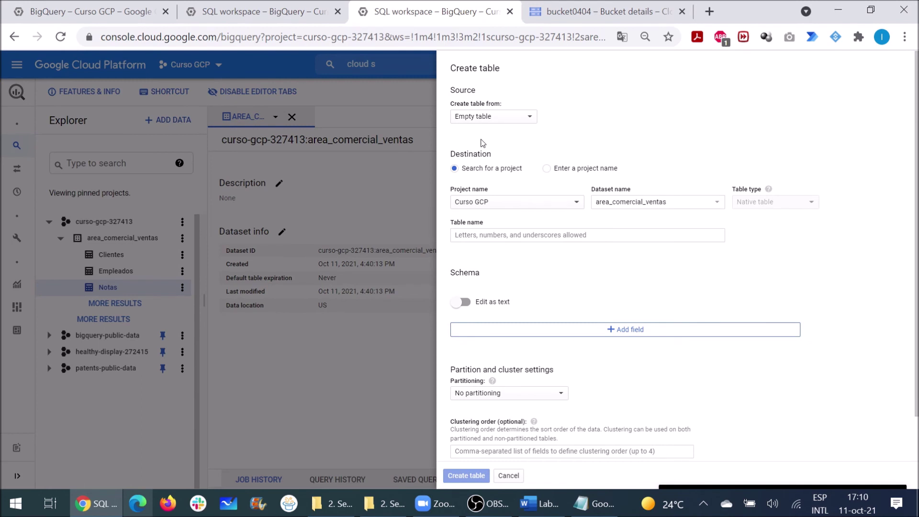
click(478, 119)
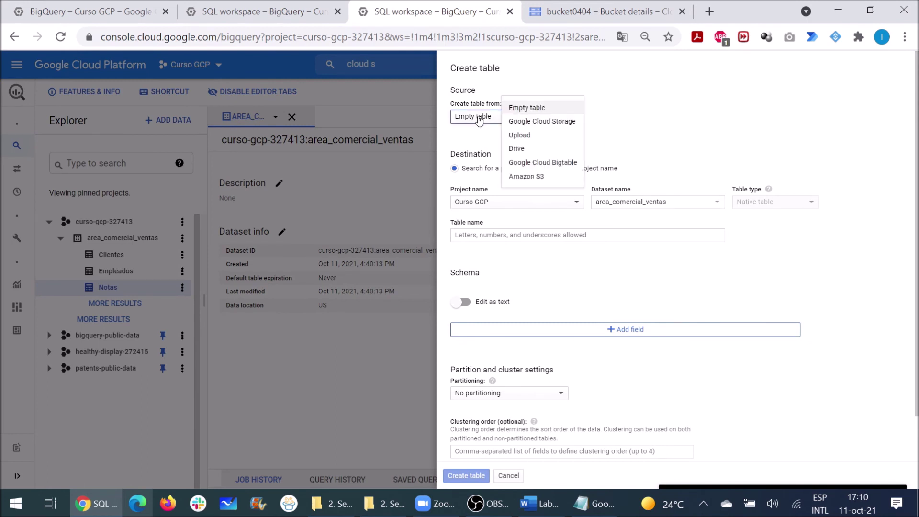
click(554, 122)
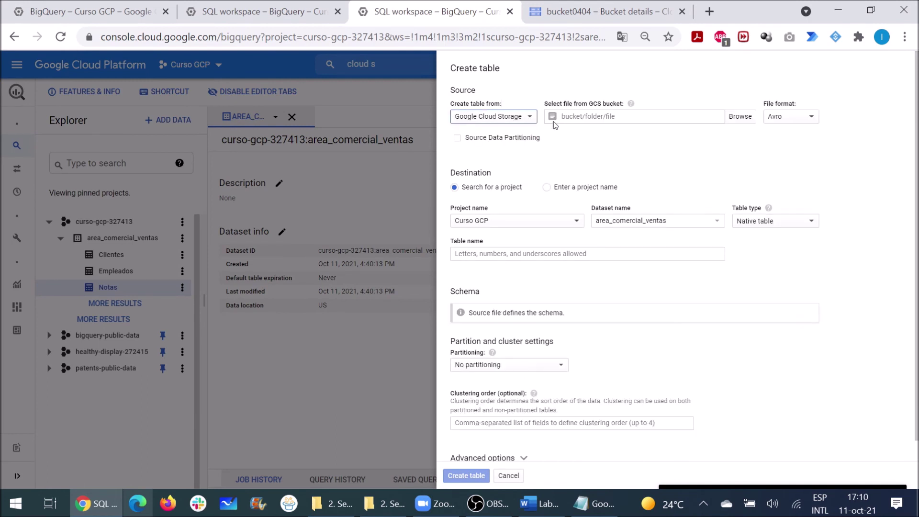
click(738, 119)
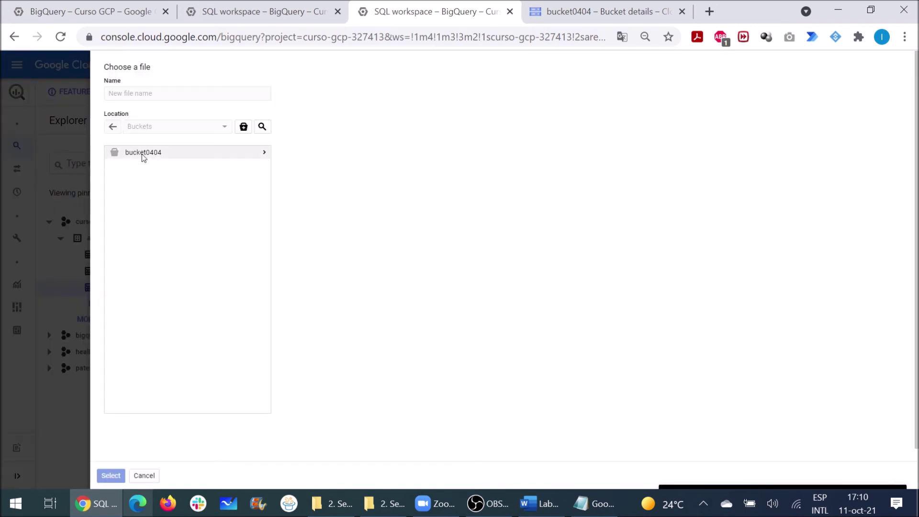
click(142, 153)
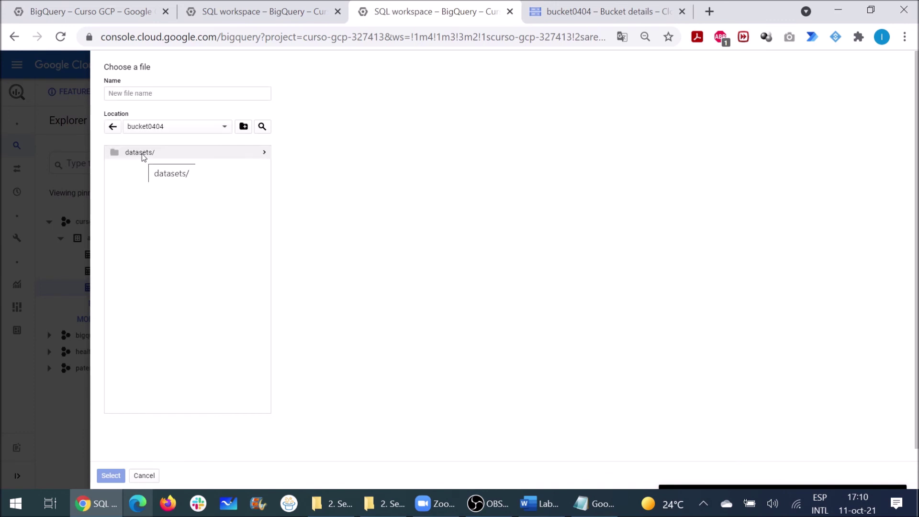
click(142, 153)
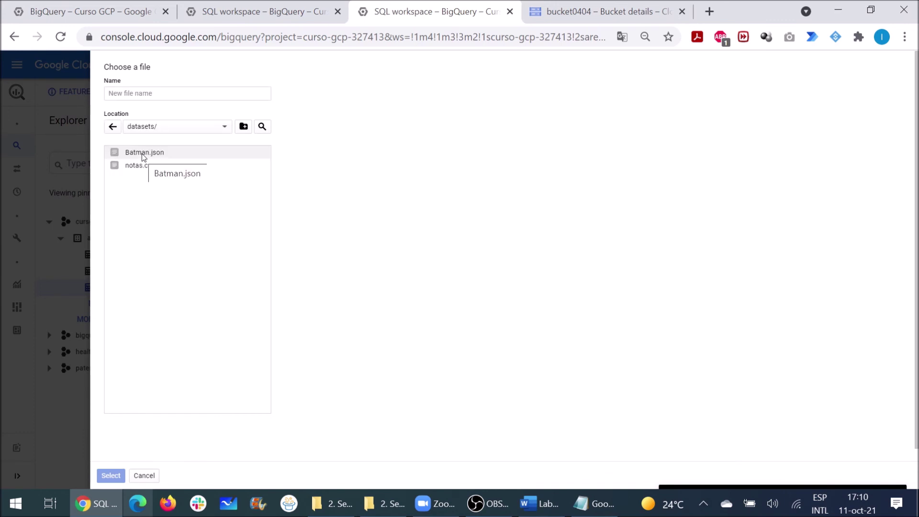
click(159, 155)
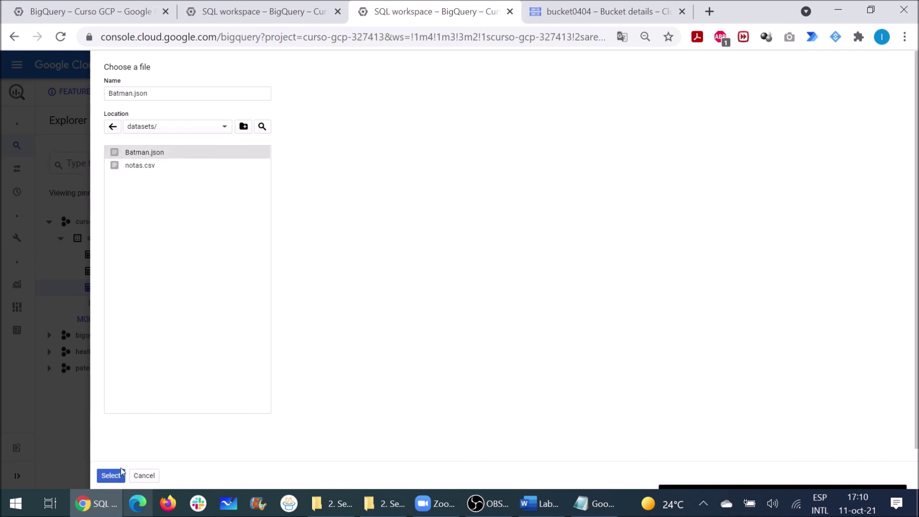
click(110, 475)
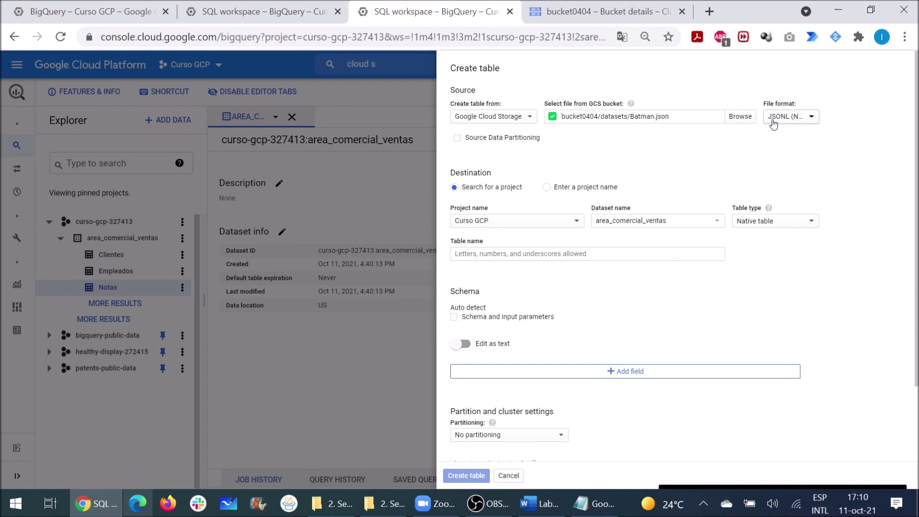
Step: Name the table Batman, turn on automatic detection of schema and input parameters, and create the table
click(509, 255)
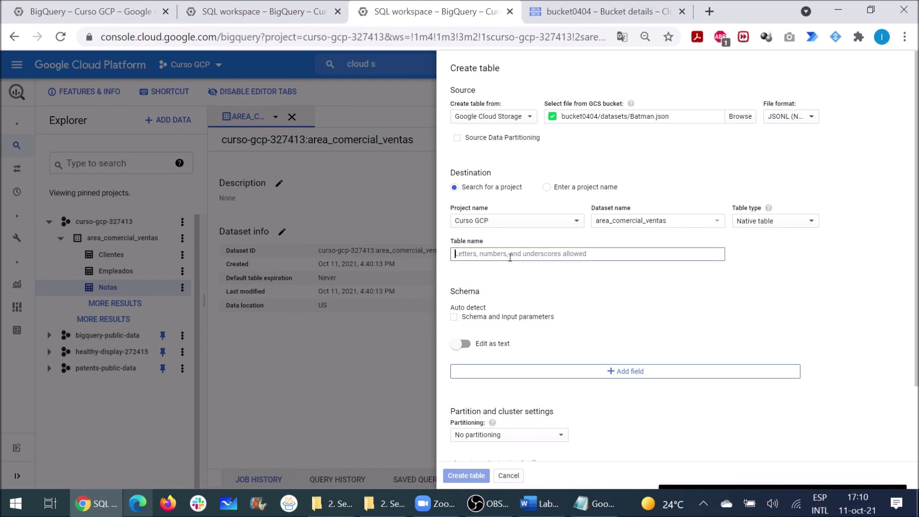
text(Batman)
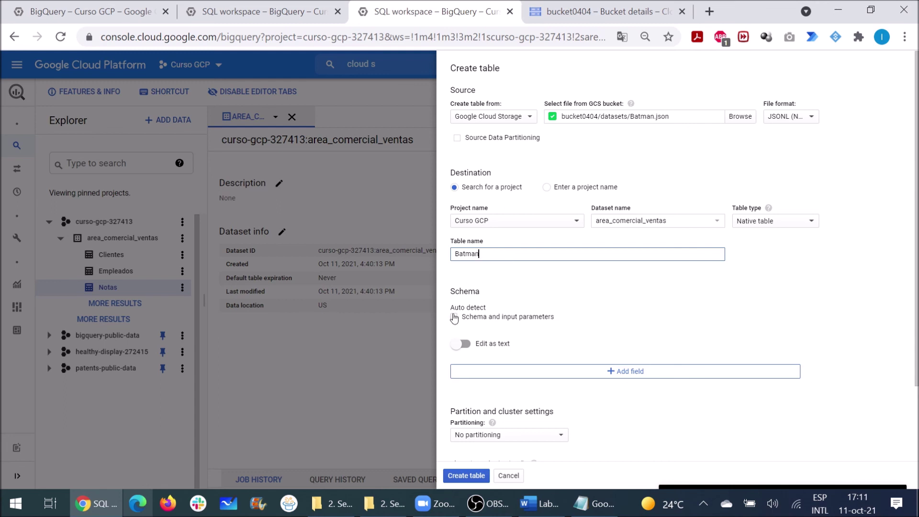
click(453, 317)
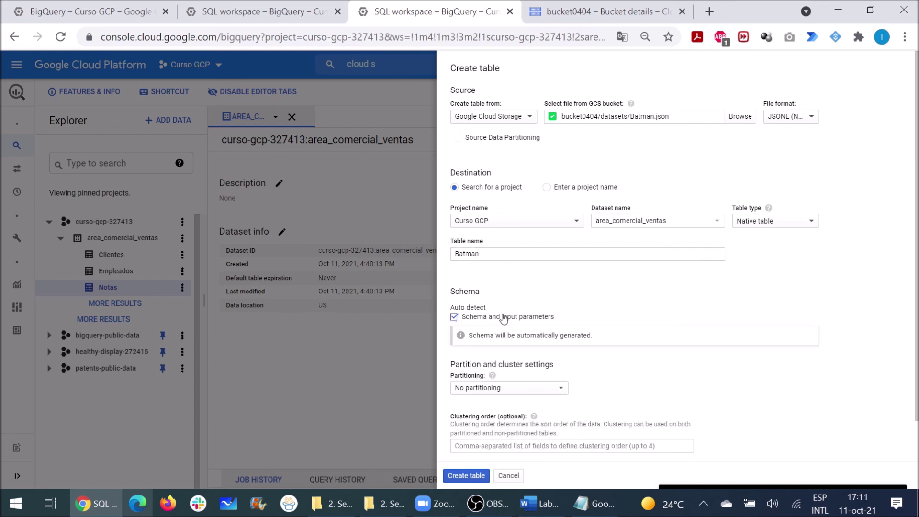
scroll(503, 318, down, 1)
scroll(504, 318, up, 1)
click(472, 475)
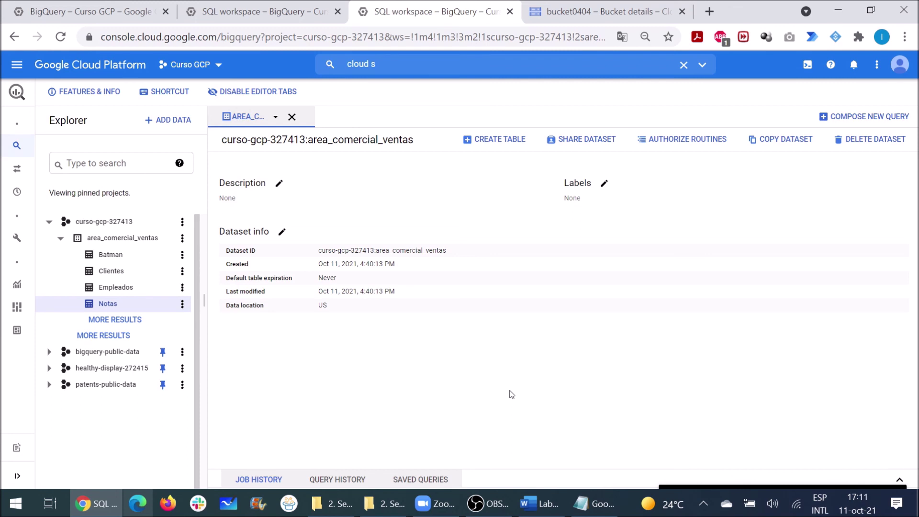
Step: Close the dataset details and open the Batman table to view its schema
click(181, 258)
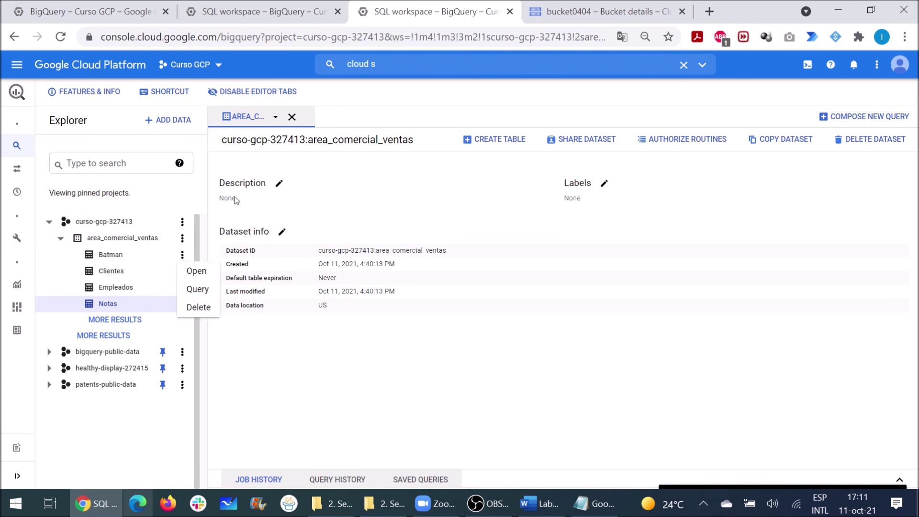
click(295, 120)
click(296, 120)
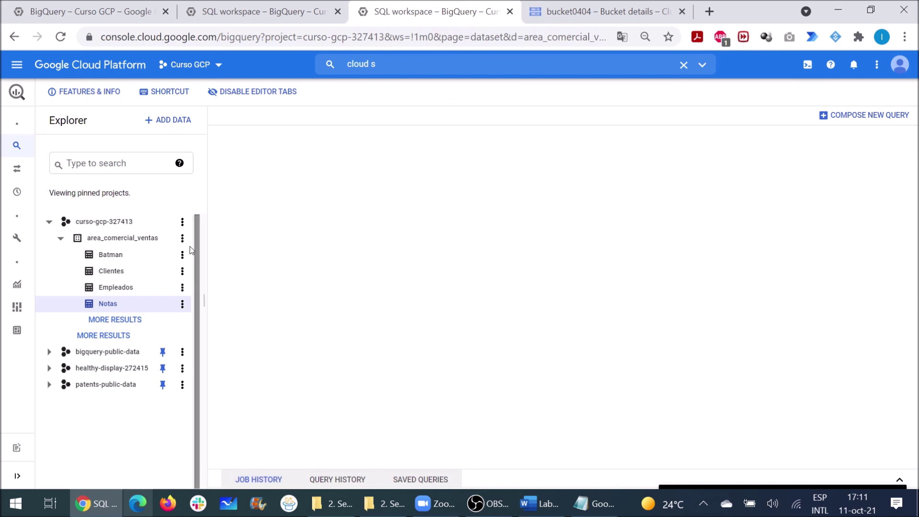
click(182, 257)
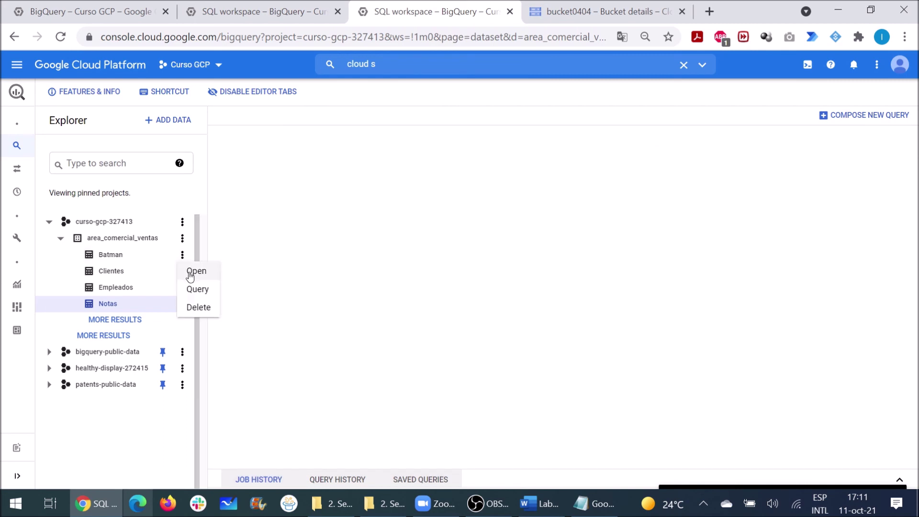
click(190, 271)
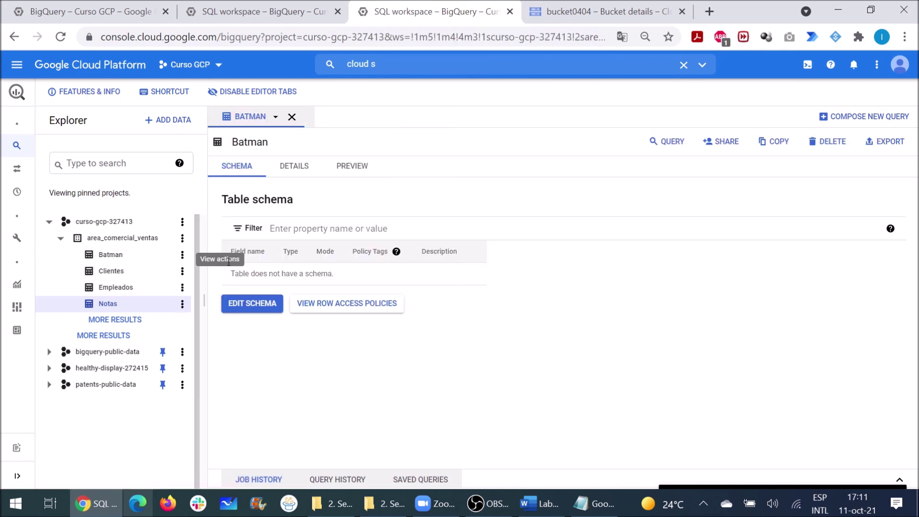